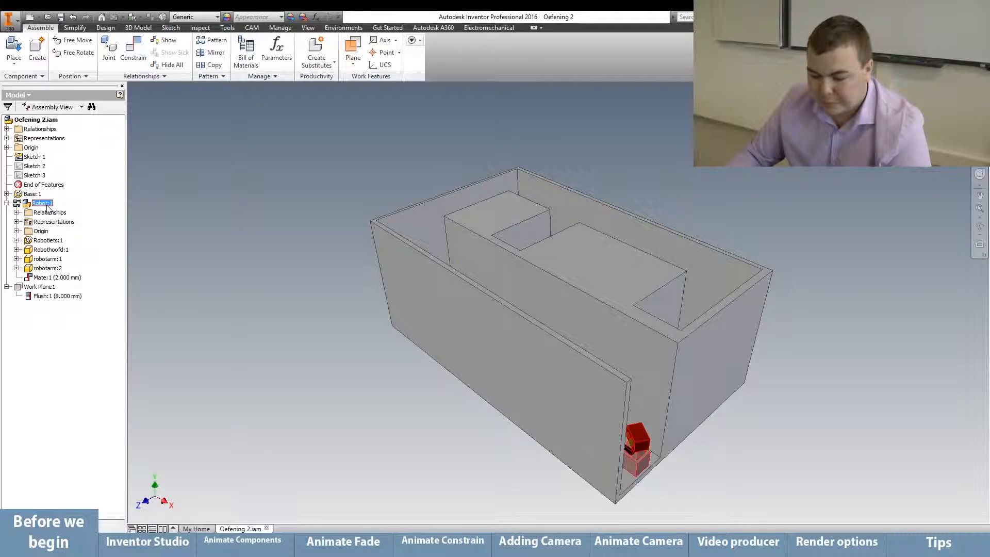
- Enter the Inventor Studio environment for the robot assembly and show the whole model in its home view
right_click(48, 208)
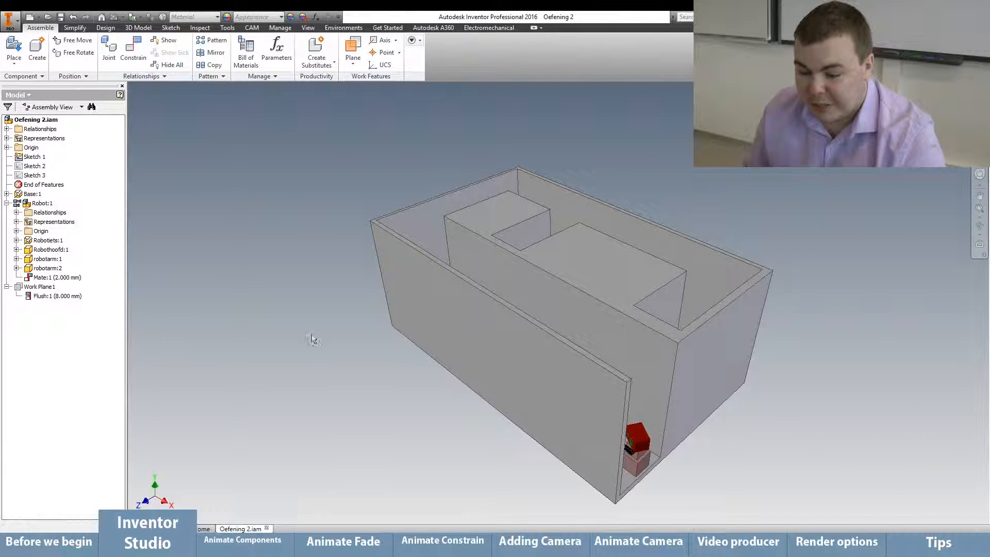
click(344, 27)
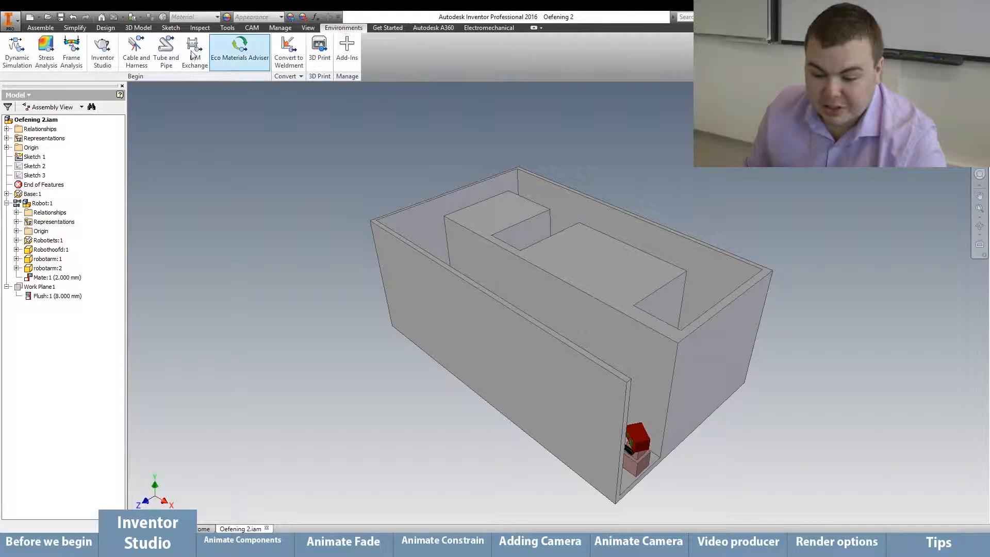
click(106, 51)
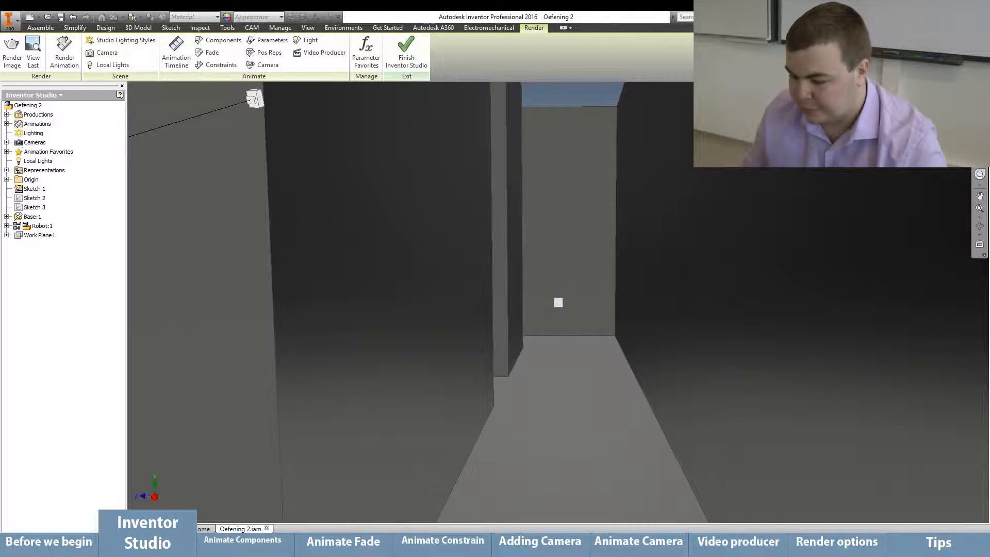
key(F6)
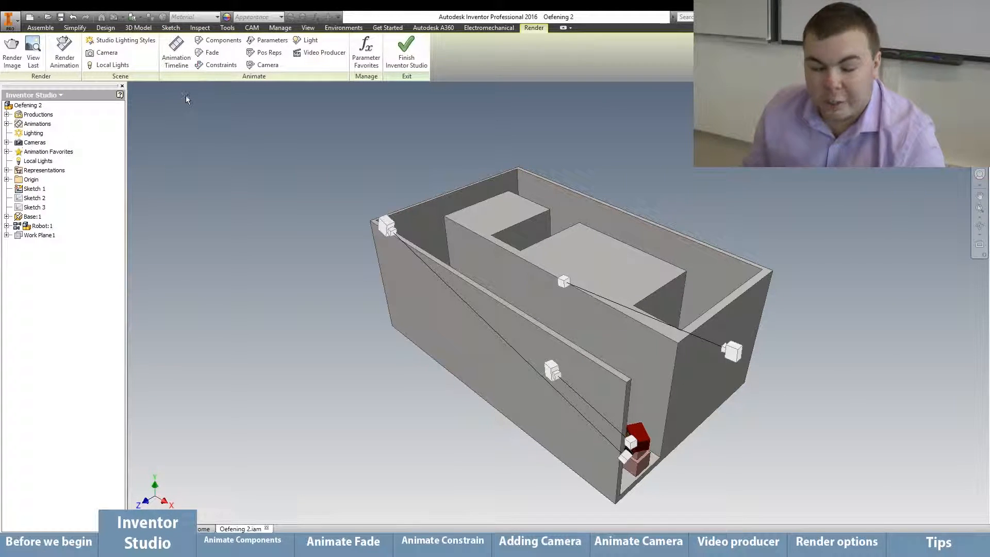
- Display the animation timeline with its action editor expanded to show the tracks for the cameras and Robot:1
click(177, 61)
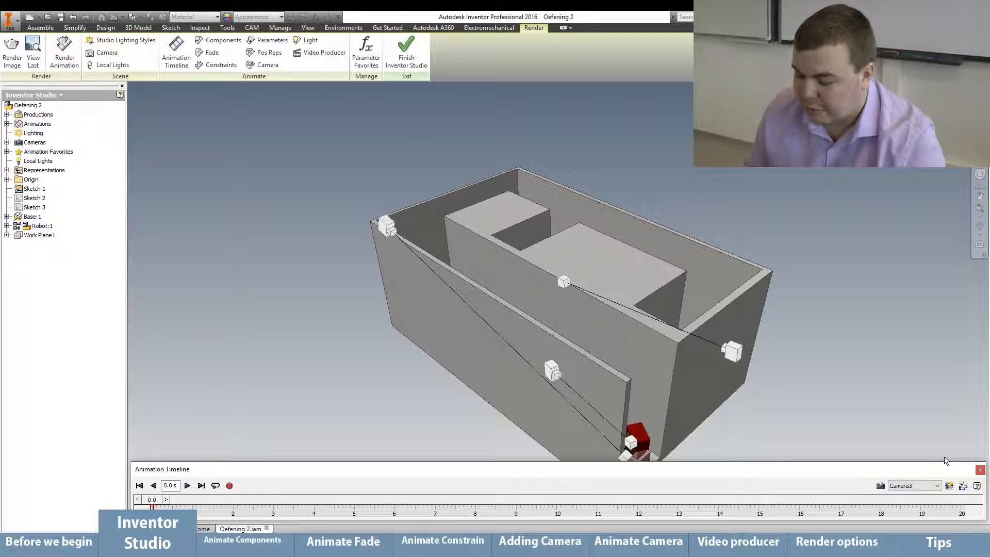
click(964, 487)
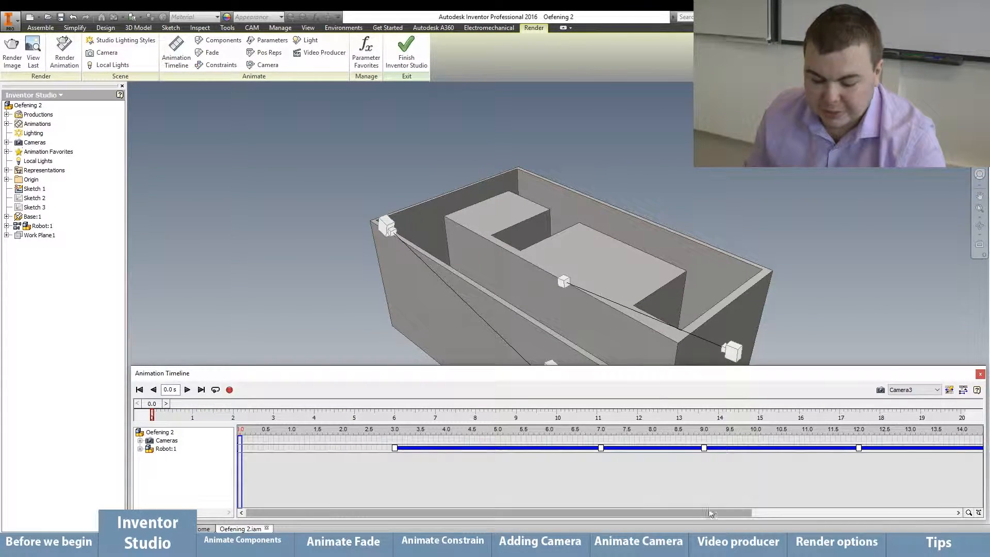
click(273, 311)
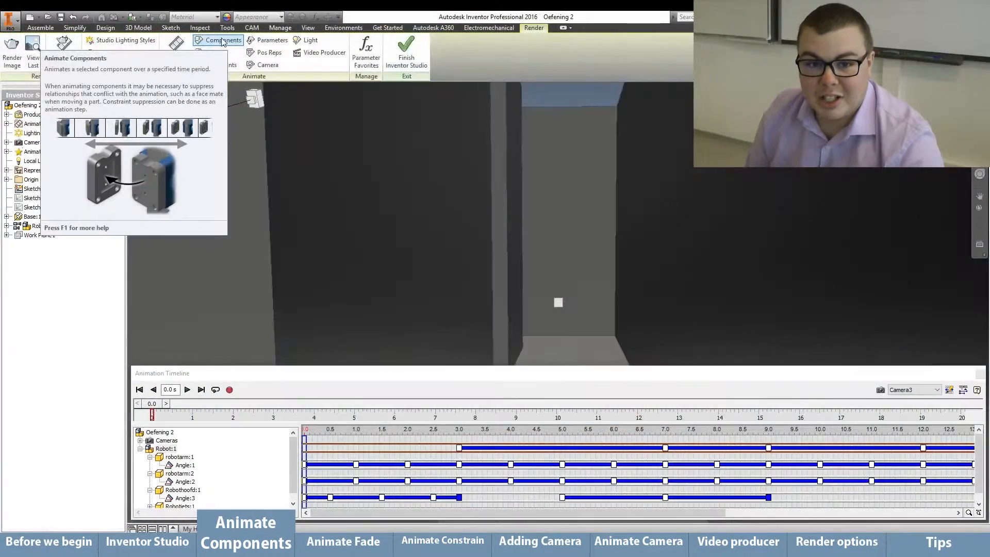
- Start a component animation and choose Robot:1 as the component to animate
click(223, 41)
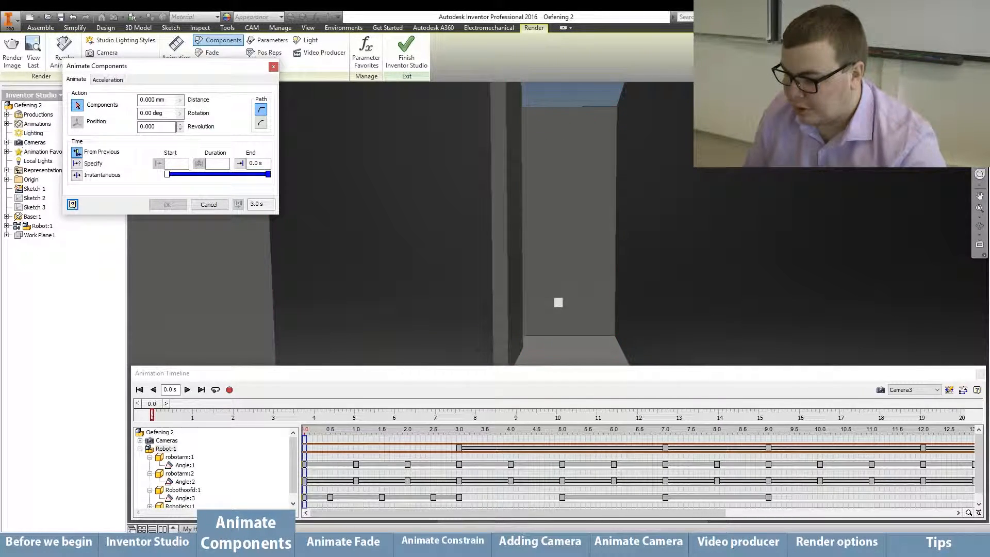
mouse_move(558, 302)
shift+middle_down()
mouse_move(559, 355)
mouse_move(558, 302)
shift+middle_up()
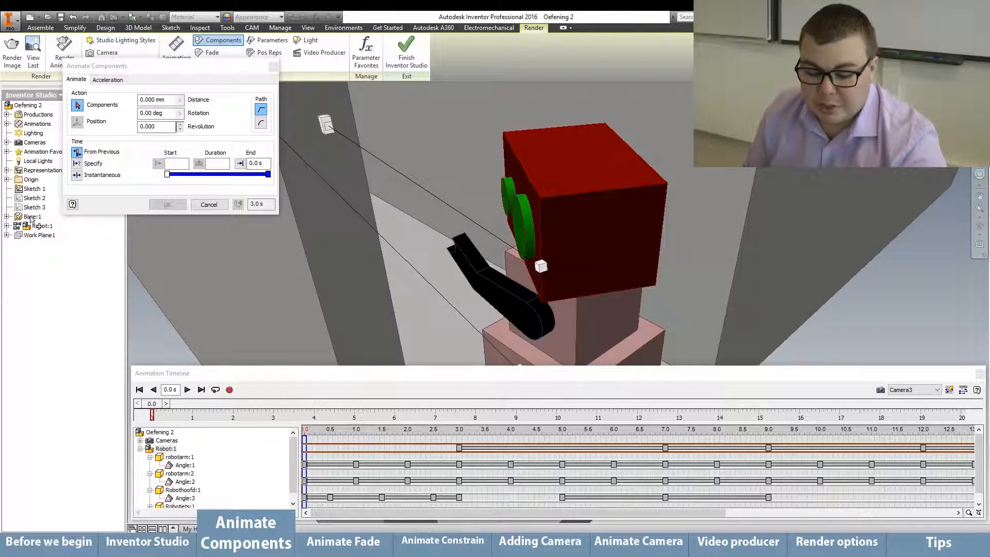
click(43, 229)
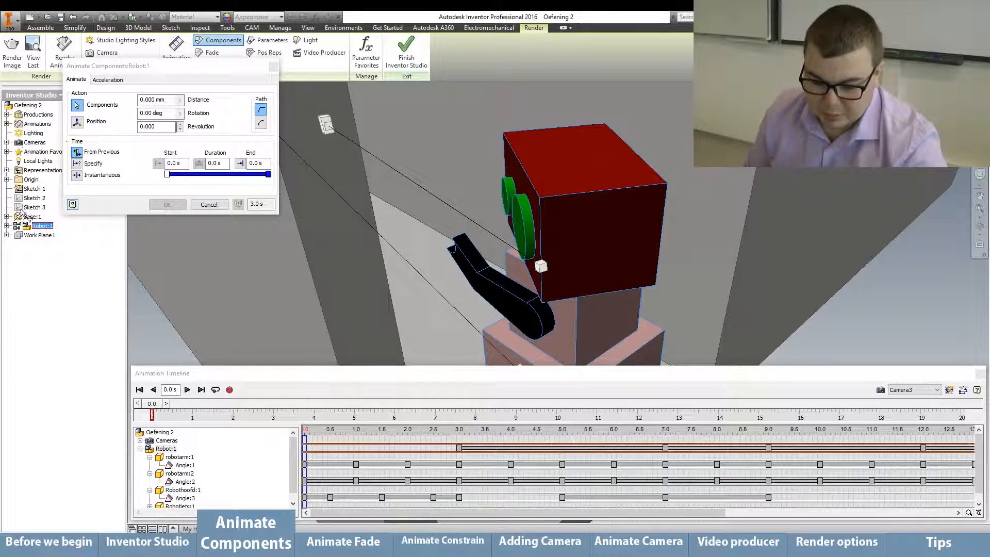
drag(151, 61, 281, 61)
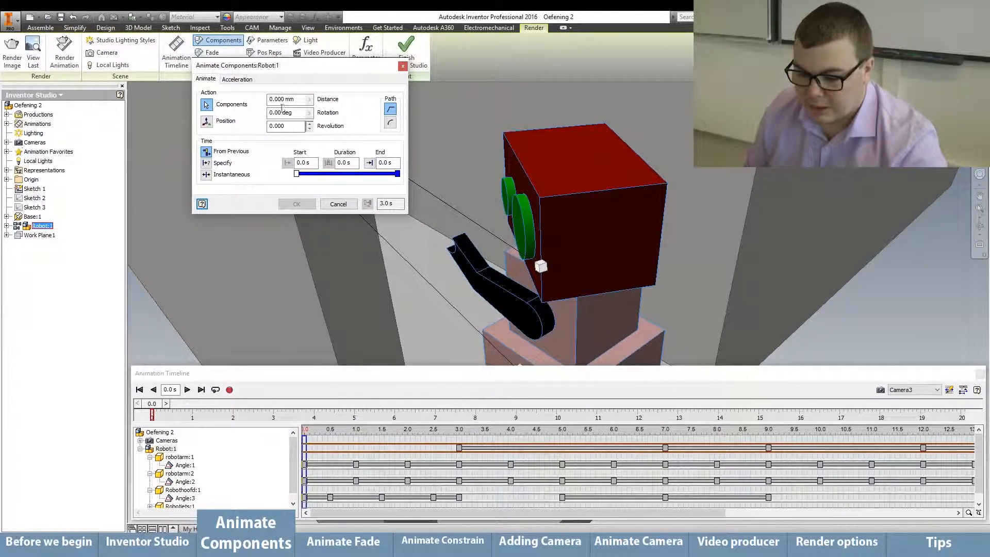
shift+middle_drag(584, 141, 782, 206)
scroll(721, 222, up, 3)
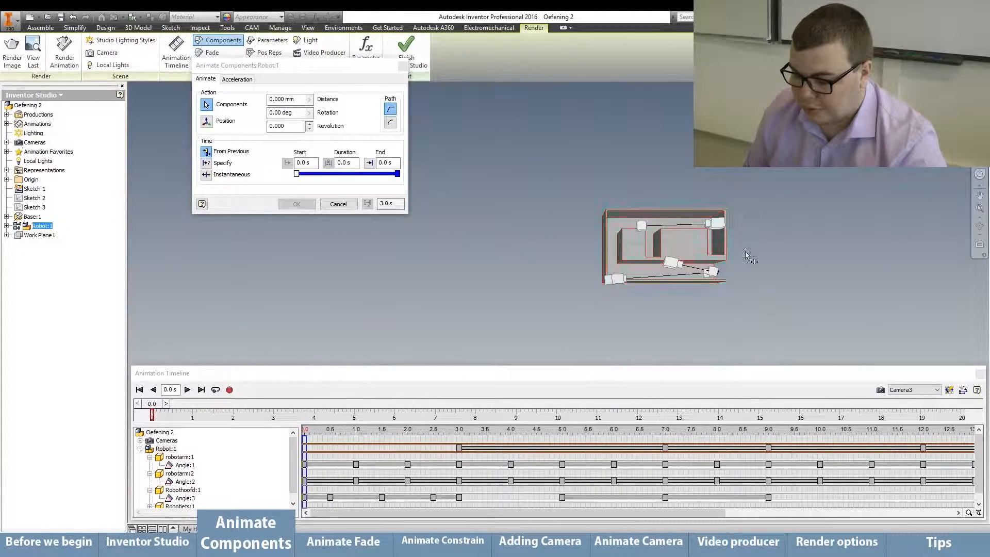
scroll(743, 261, down, 4)
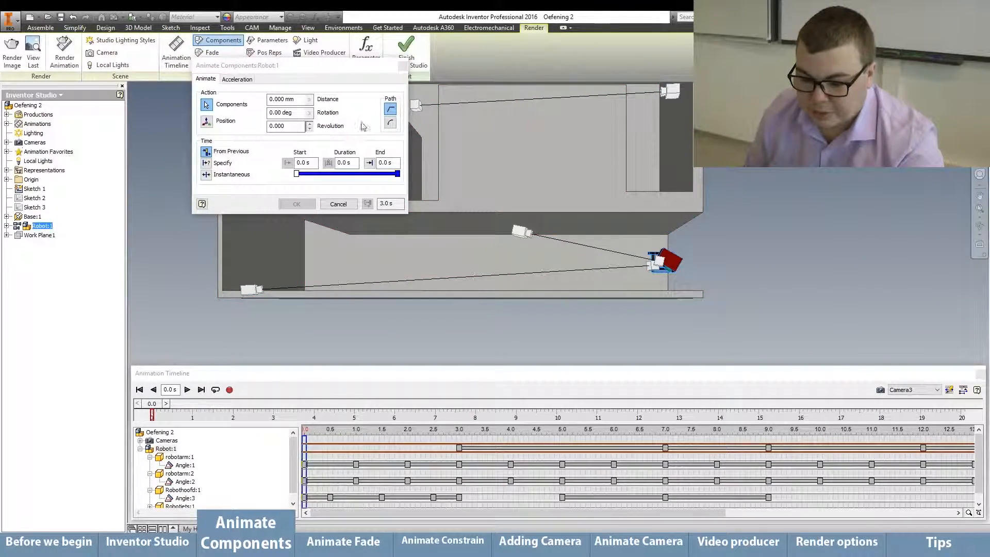
- Give the robot's movement the curved path style and reposition the robot 85 mm along the X axis into the corridor
click(391, 124)
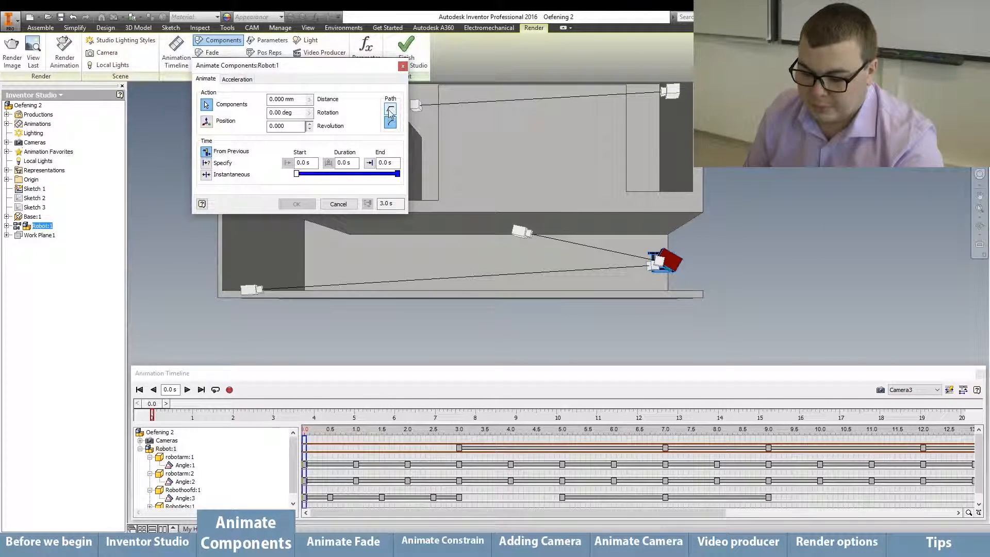
click(300, 99)
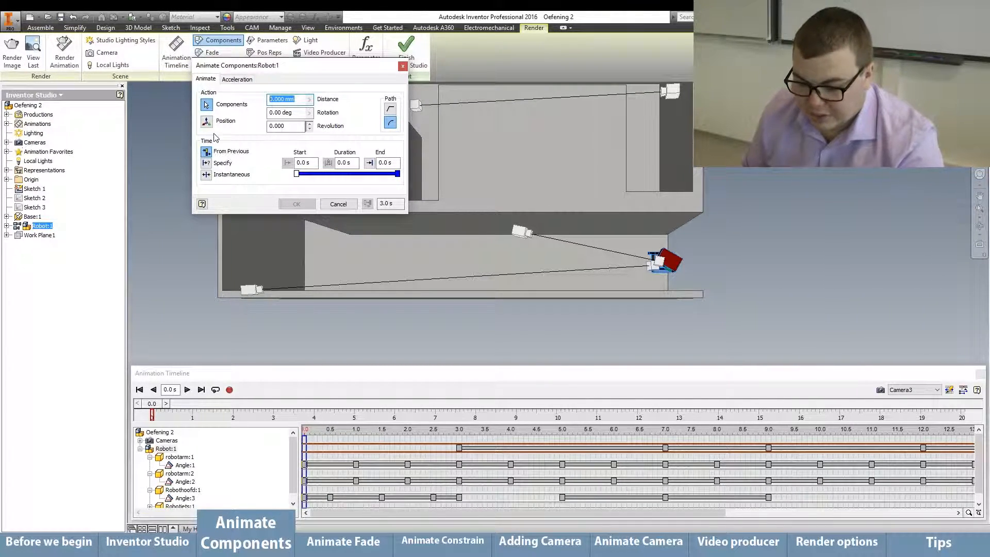
text(1000)
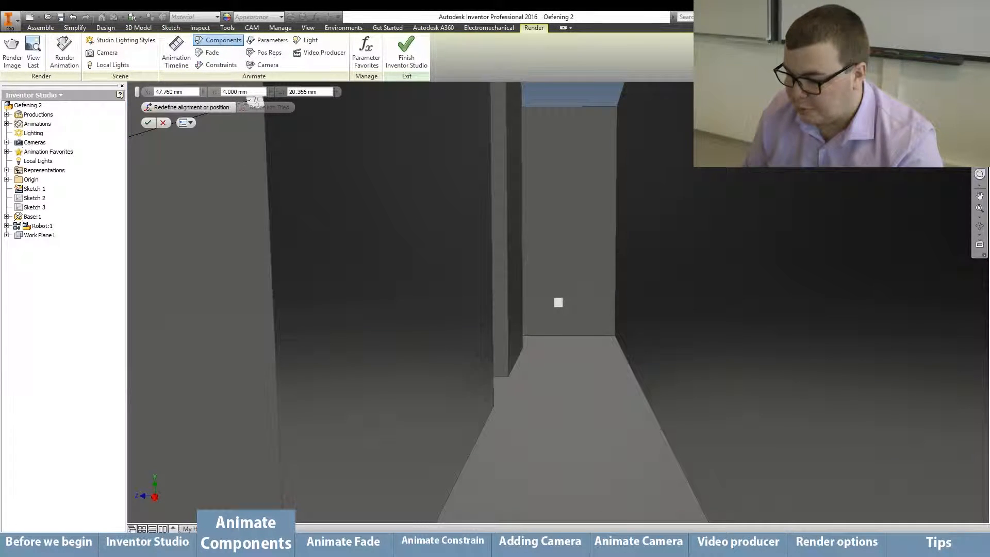
key(F6)
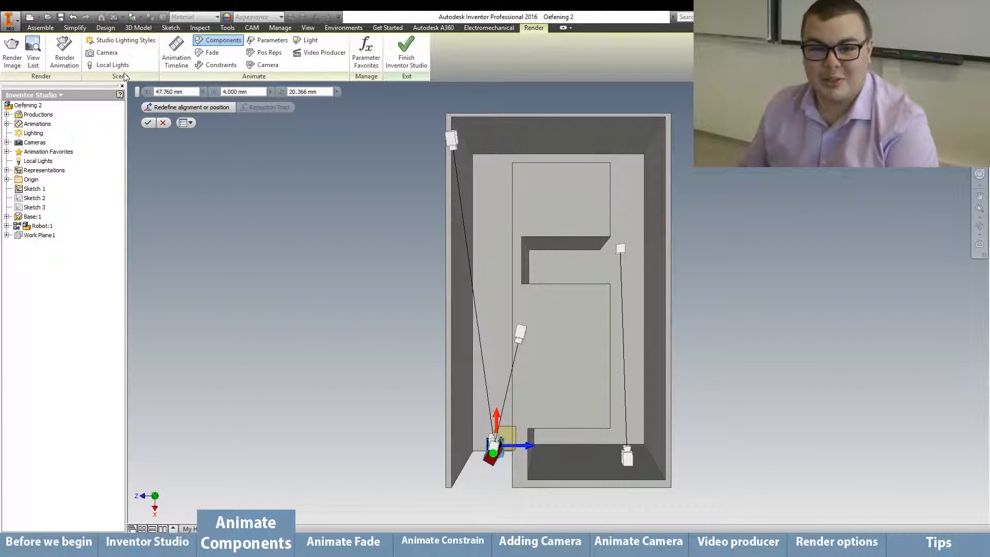
click(497, 416)
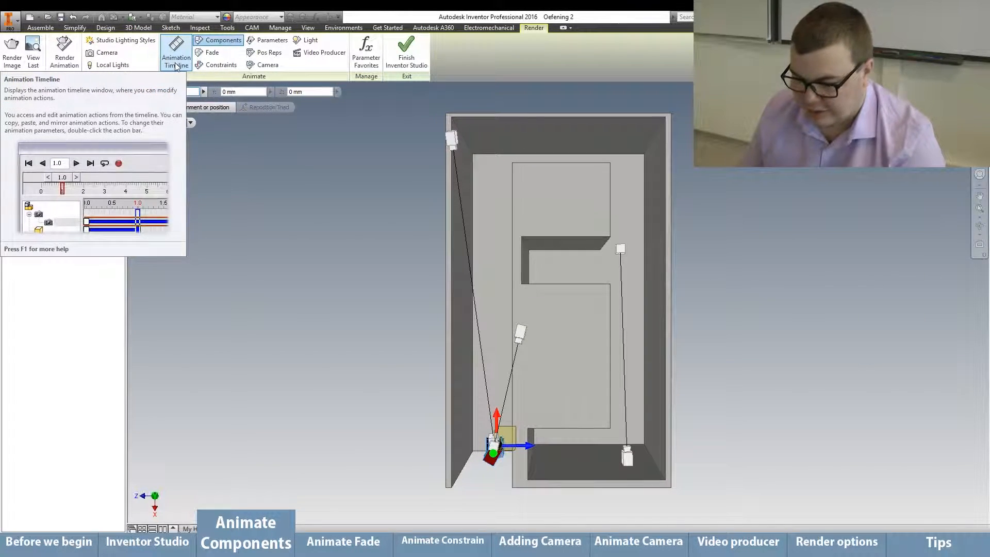
text(500)
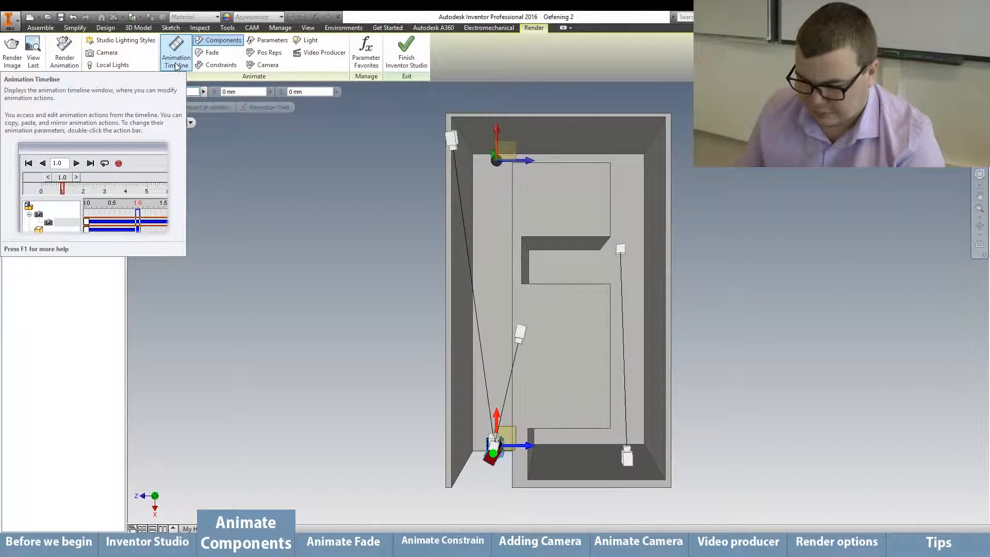
key(BackSpace)
text(0)
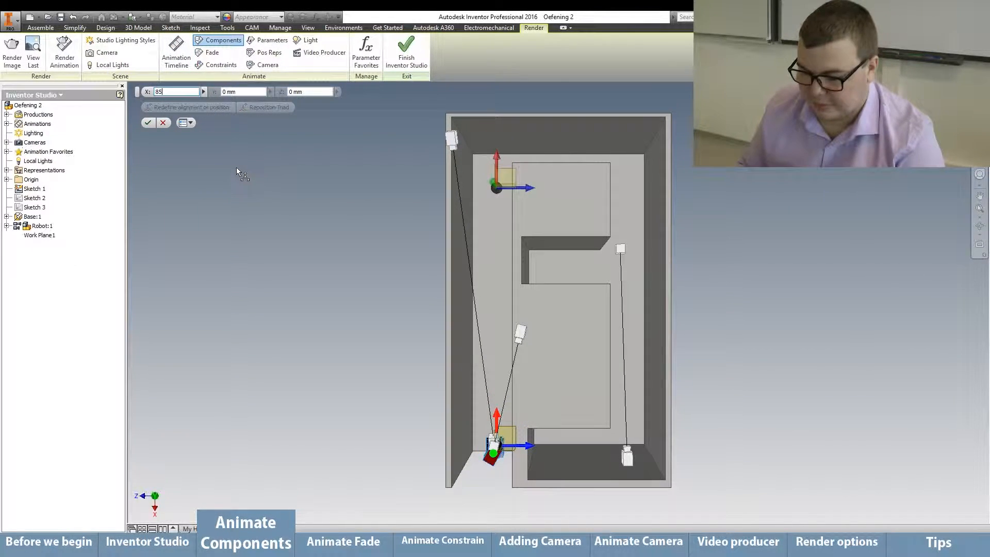
key(Return)
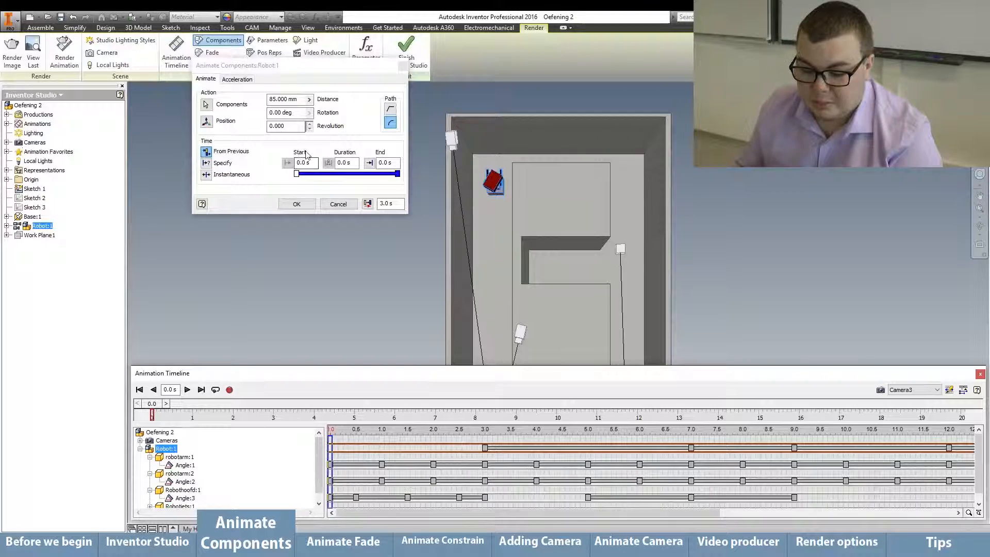
- Specify the robot movement's timing with a start at 1.0 s and an end at 4 s
click(206, 163)
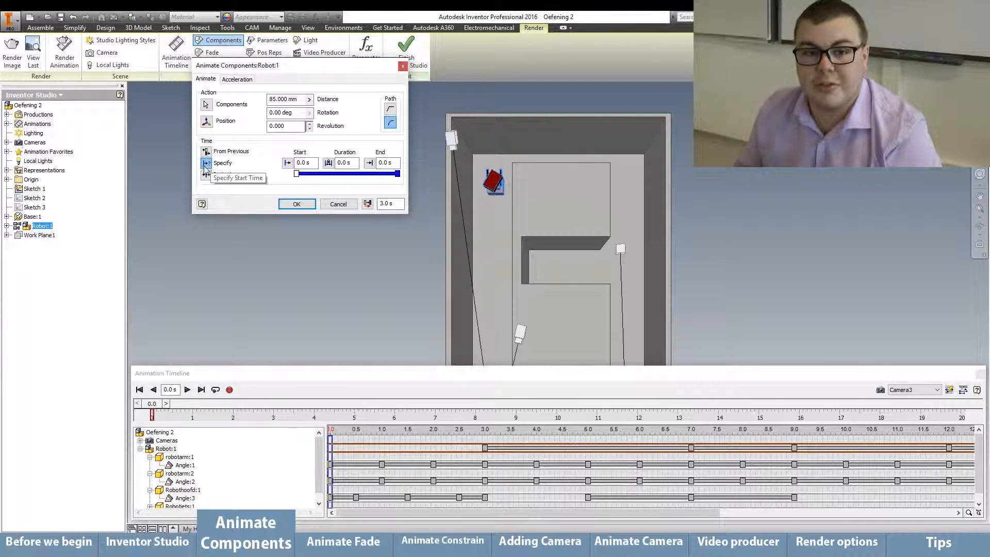
double_click(304, 163)
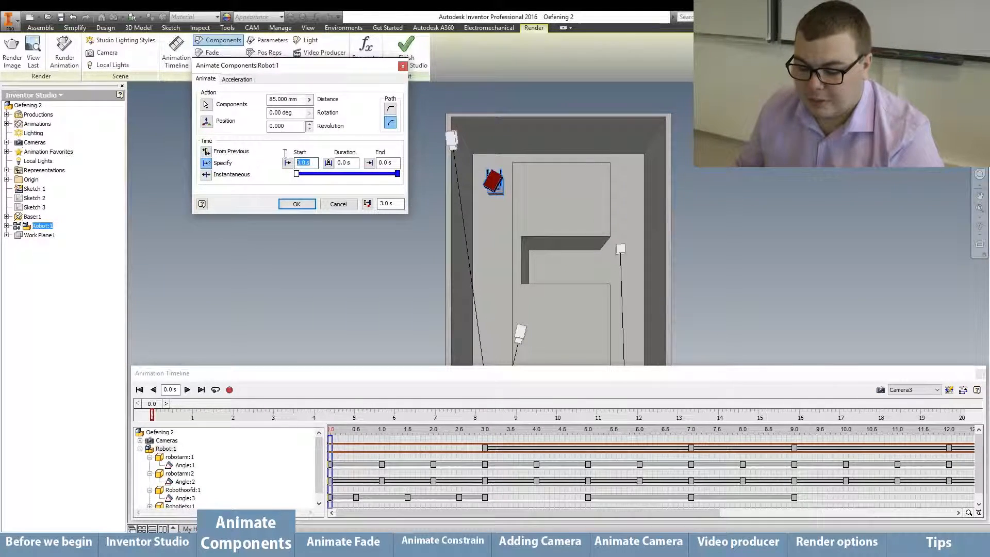
text(1.)
key(Tab)
key(Tab)
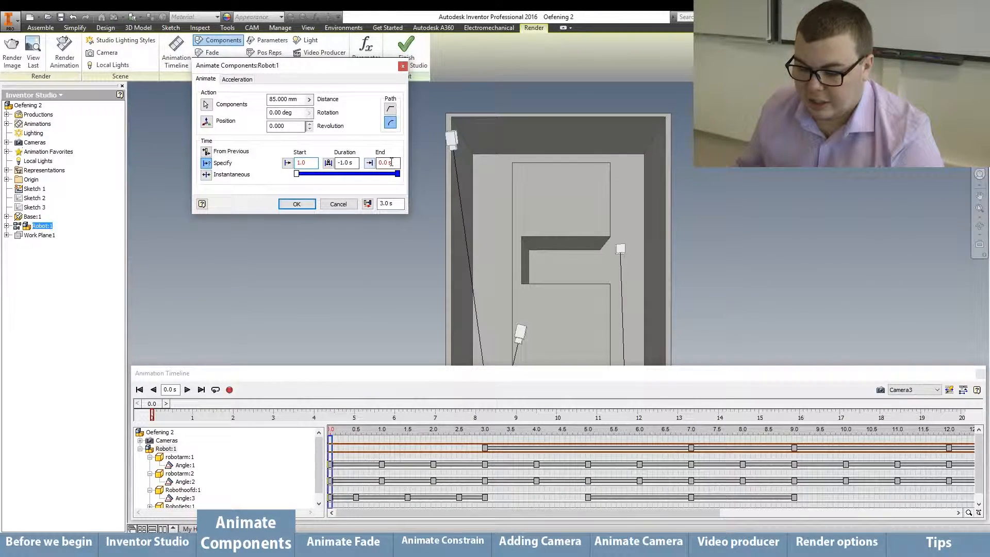
text(1.5)
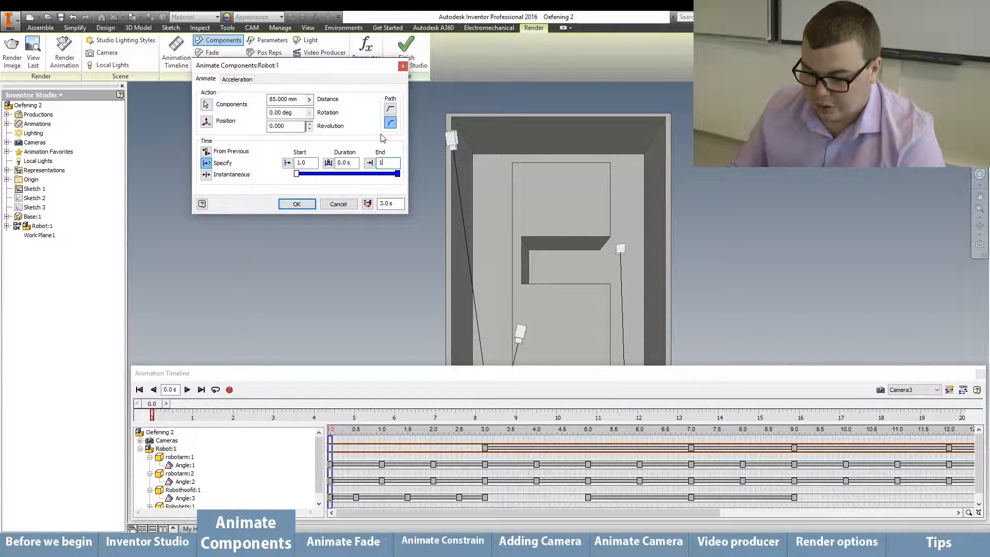
key(BackSpace)
key(BackSpace)
text(4)
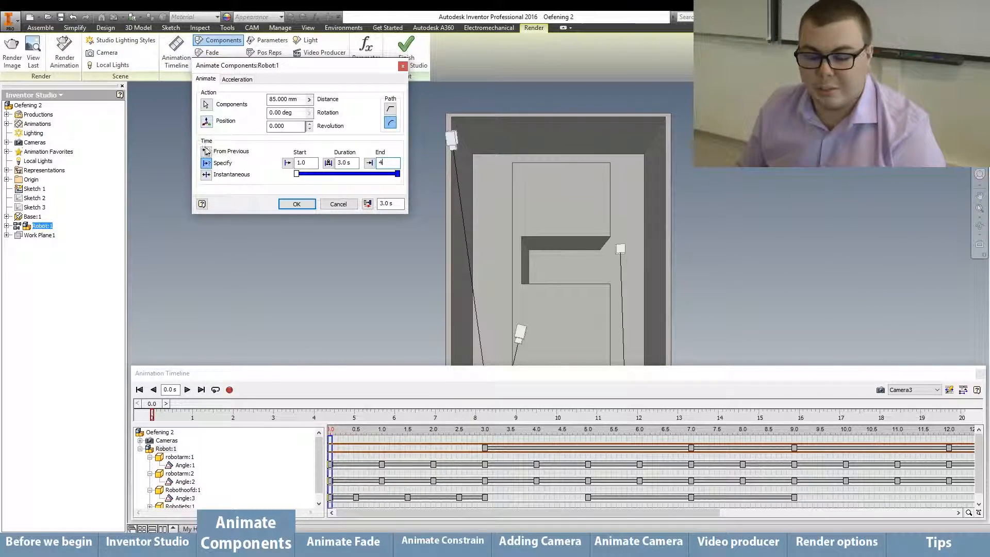
- Try the Instantaneous timing option for the robot movement with an end time of 4.1 s
click(206, 174)
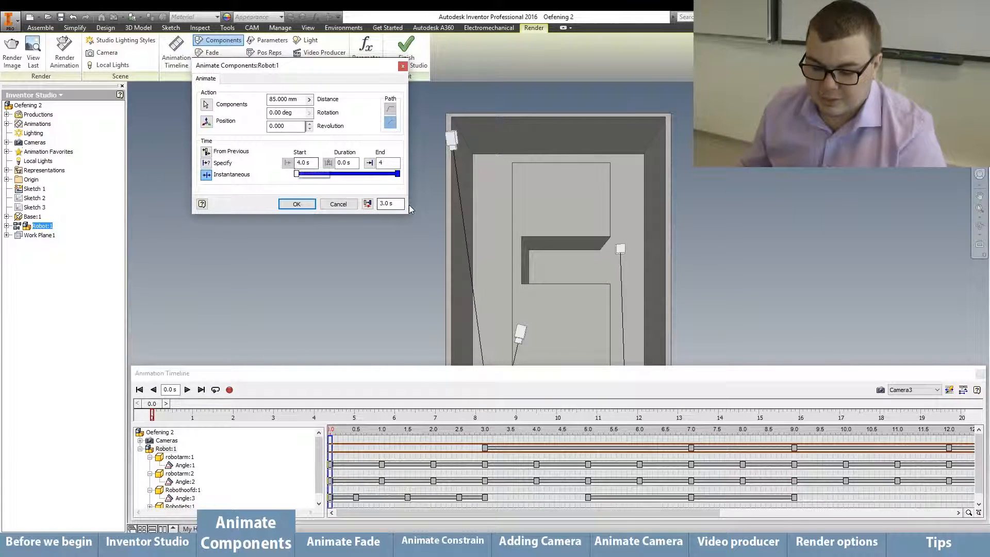
click(206, 163)
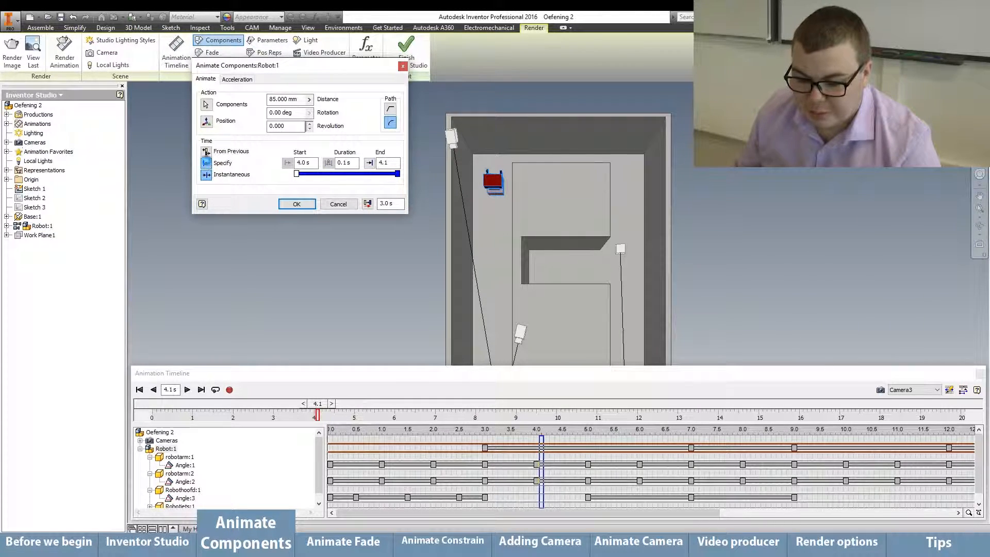
click(206, 174)
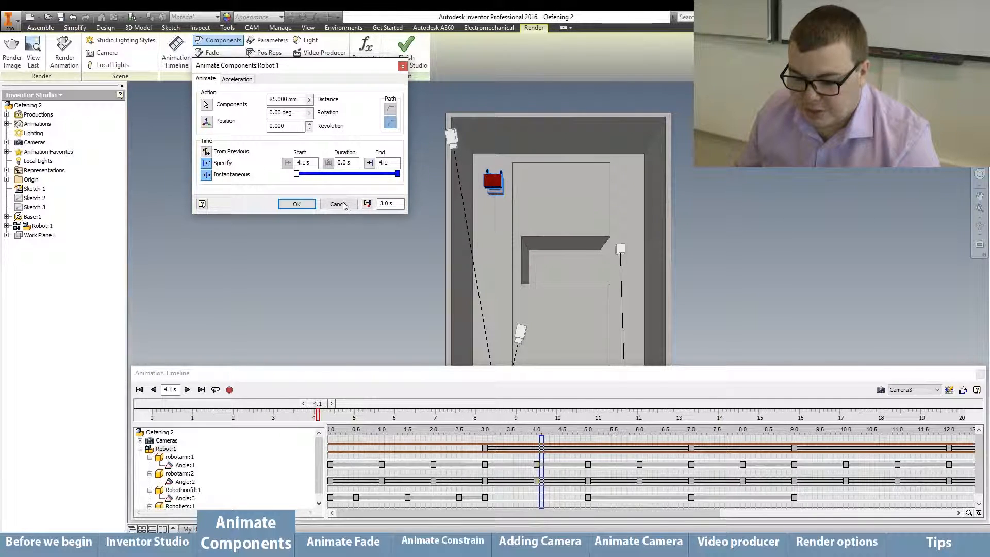
- Set the end time of the robot movement to 4.2 s
click(395, 163)
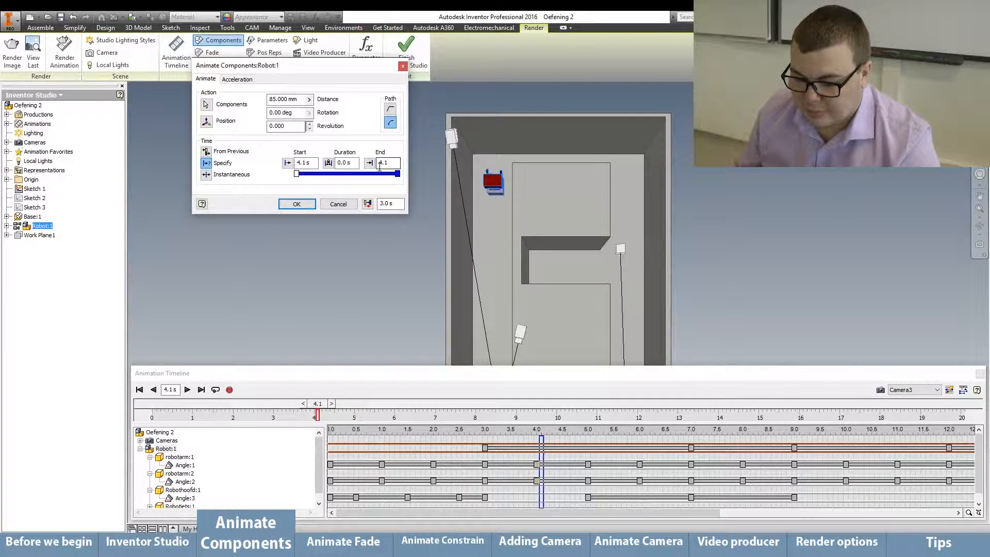
drag(396, 162, 376, 163)
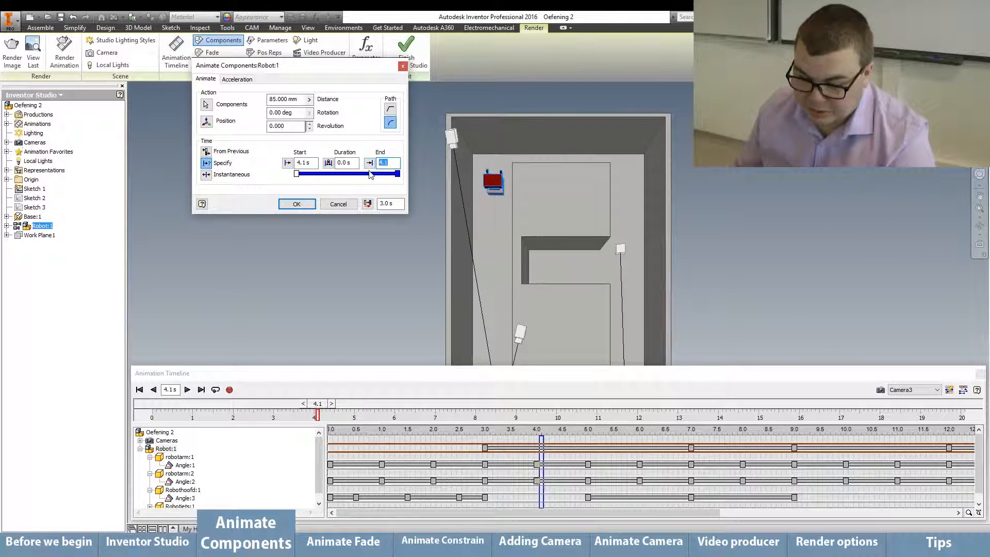
text(4,2)
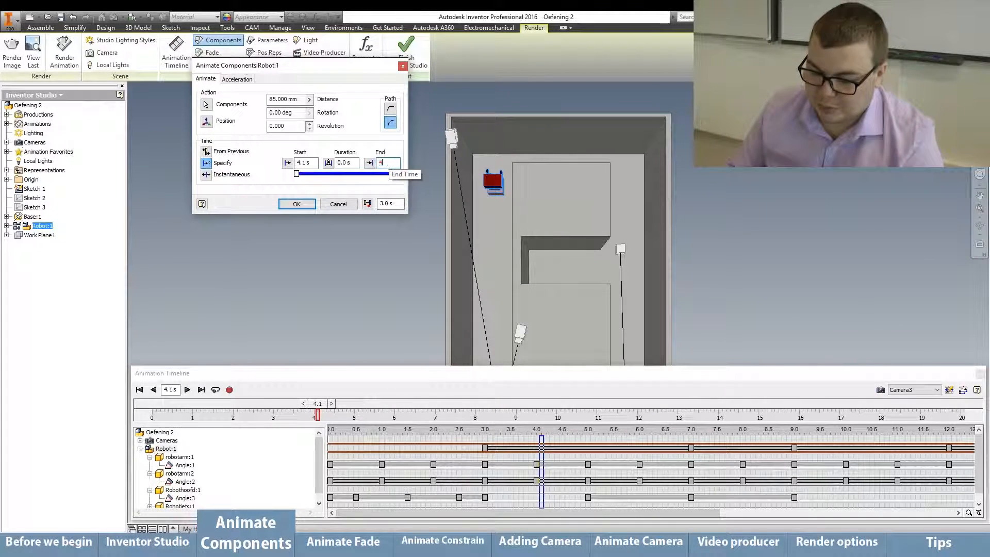
key(BackSpace)
key(BackSpace)
text(.2 s)
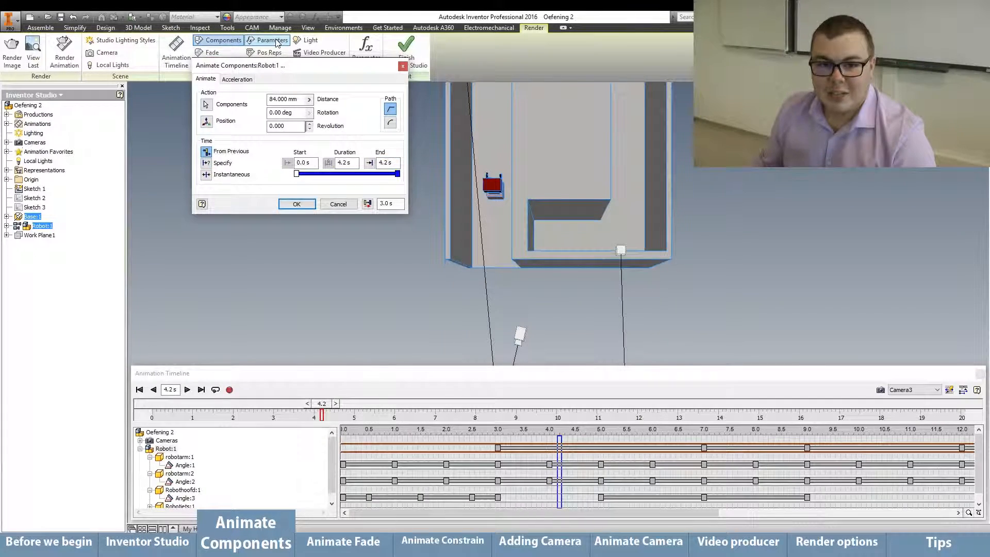
- Try the Specify Velocity and Use Default Setting profiles for the robot movement, and return it to Constant Speed
click(232, 80)
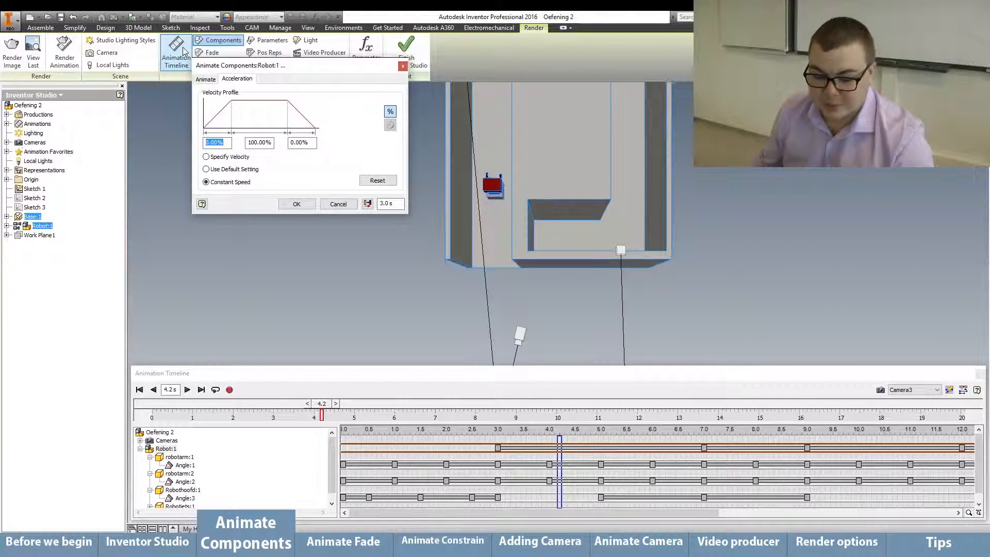
click(209, 161)
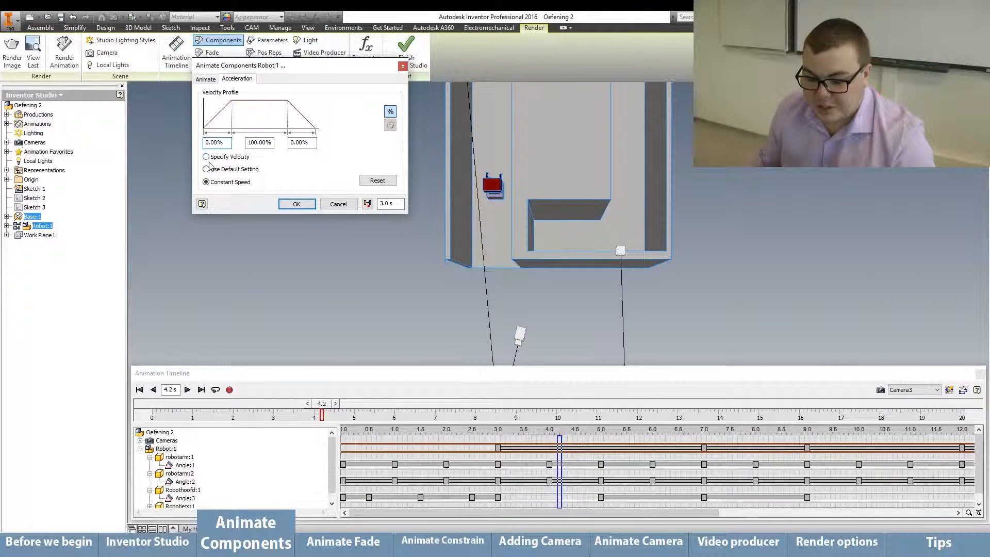
click(231, 156)
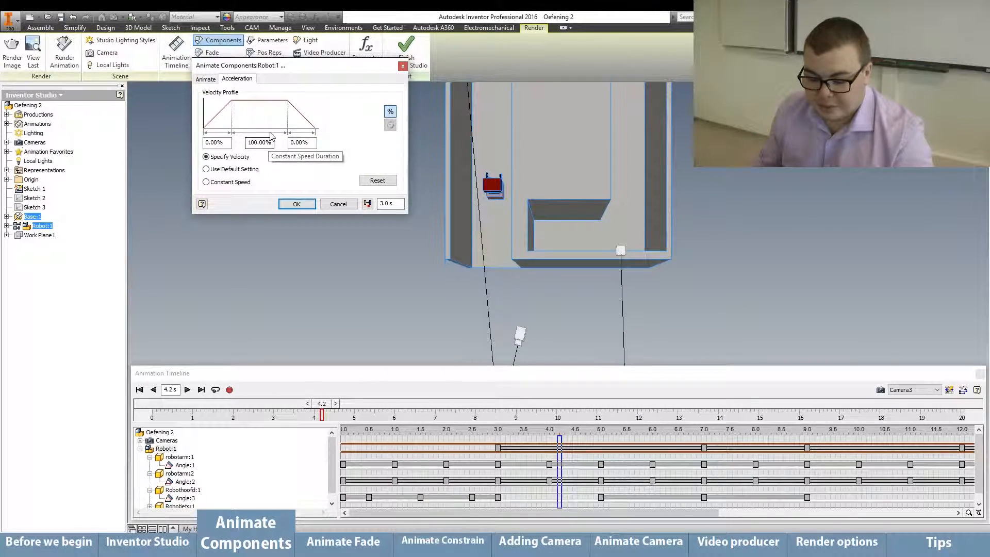
click(216, 170)
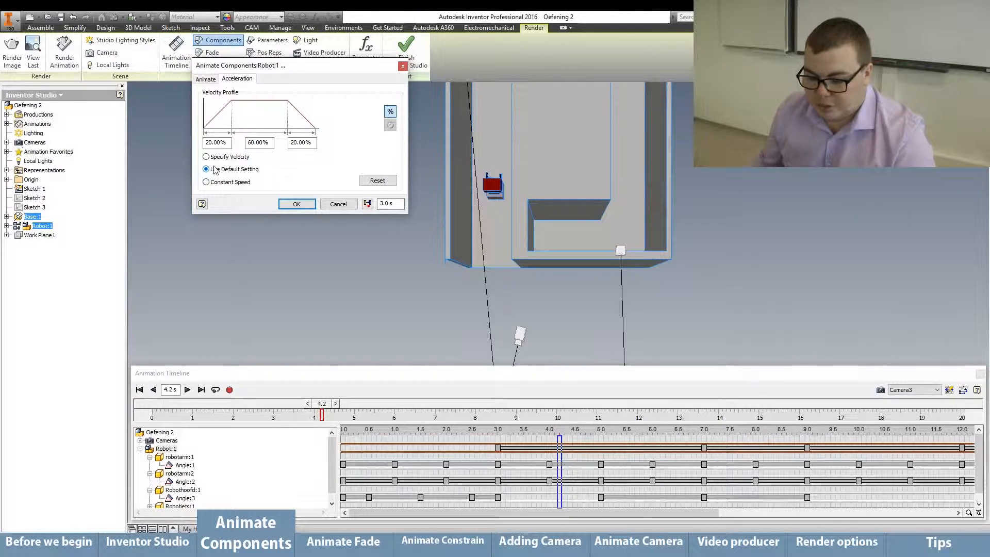
click(233, 184)
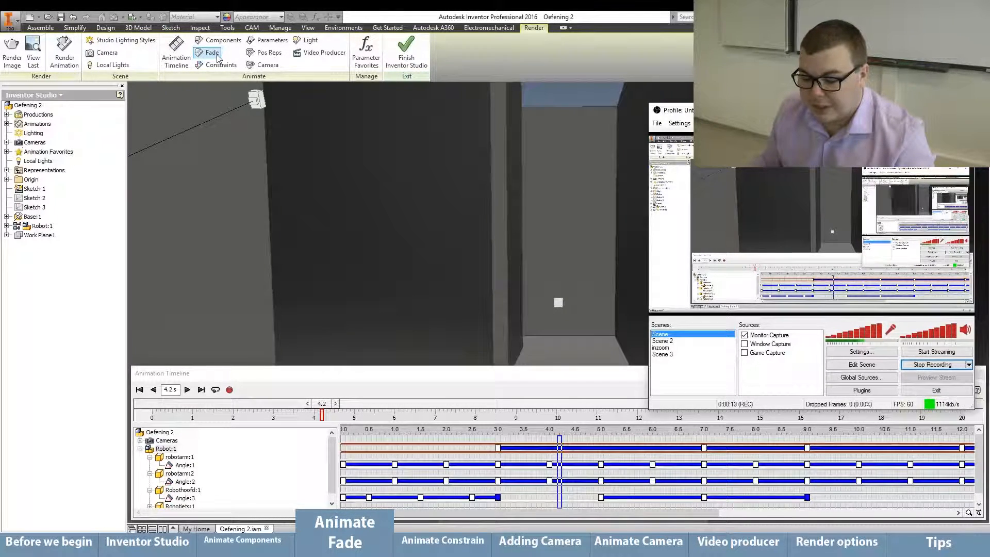
- Try a fade animation on the walled base with an end opacity of 0%
click(213, 53)
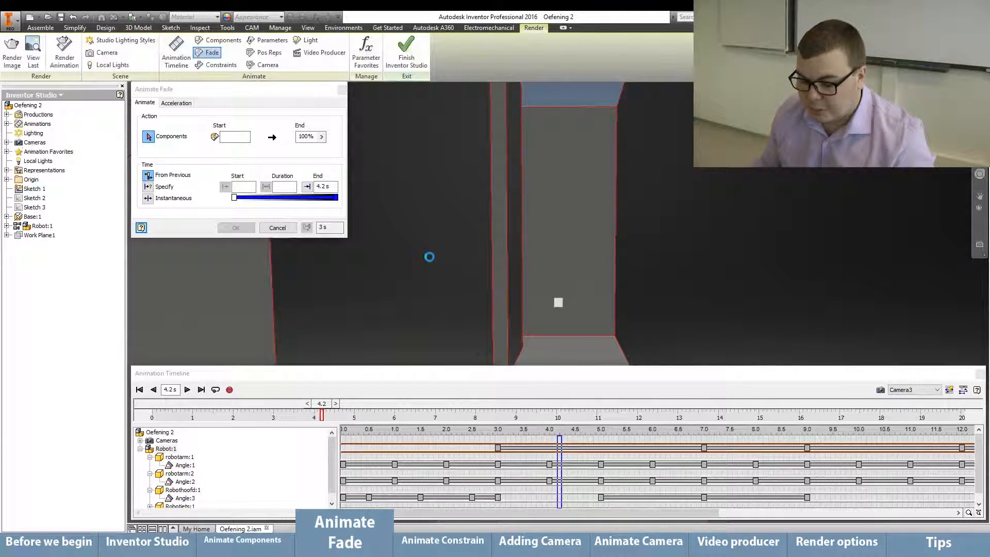
click(486, 181)
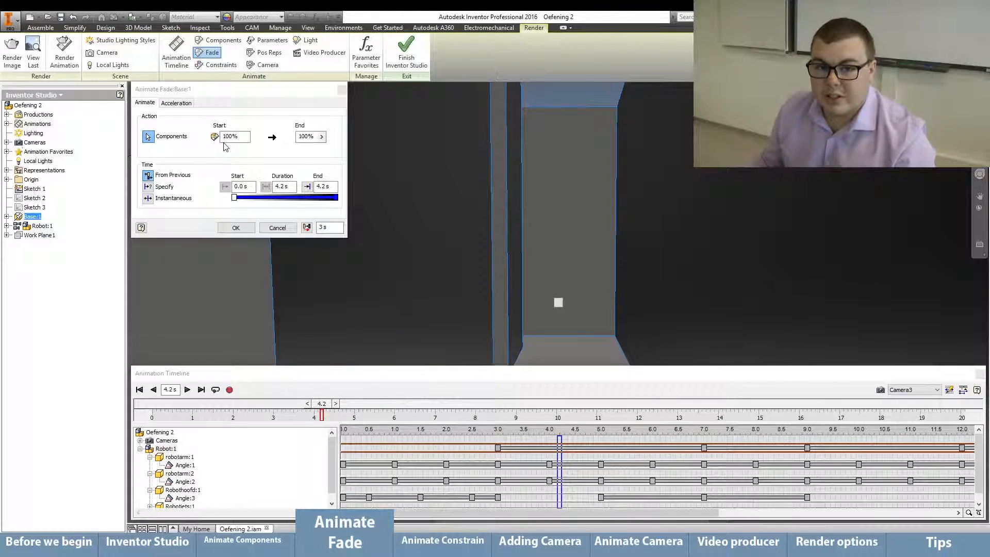
double_click(306, 136)
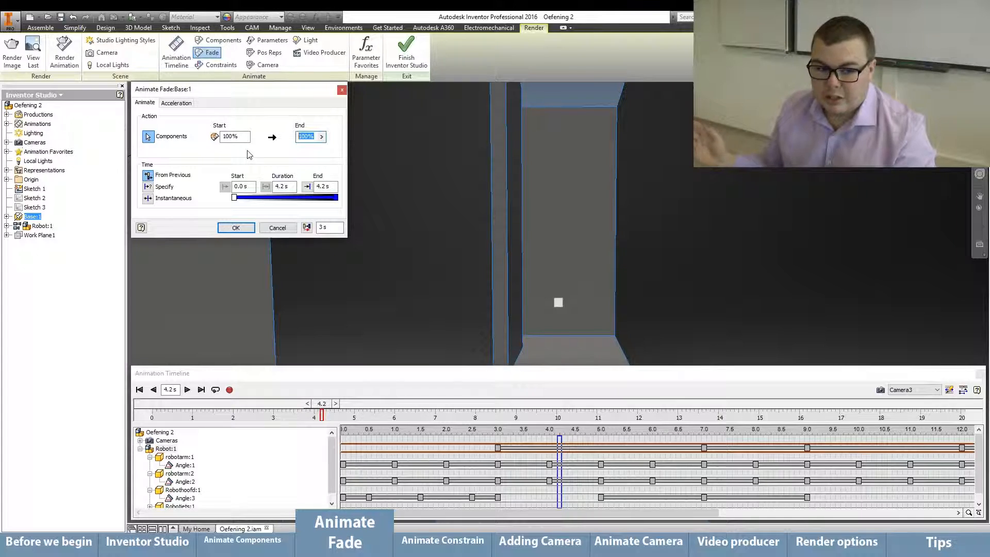
text(0)
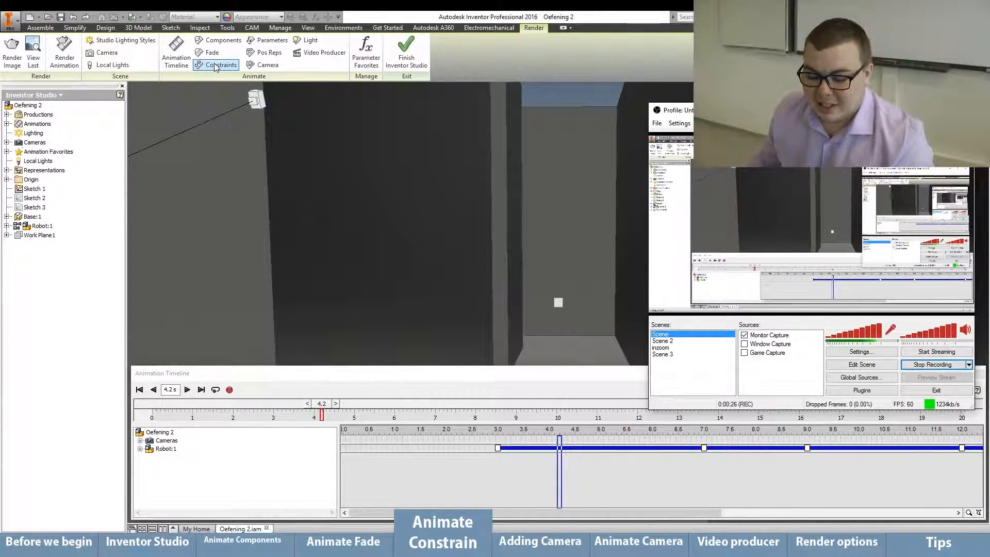
- Start a constraint animation and expand the robot and its Robotiets part in the model tree to reveal the constraints
click(216, 66)
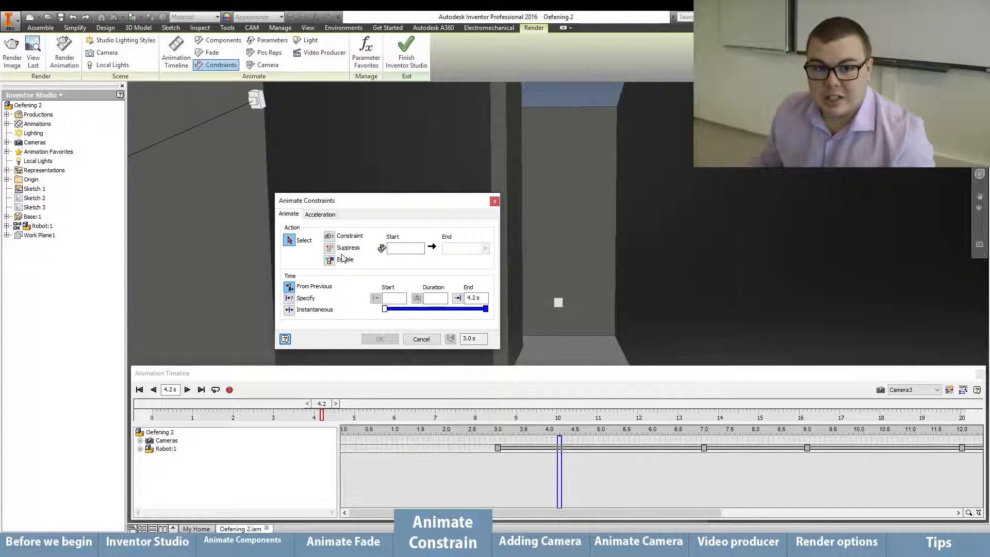
click(7, 226)
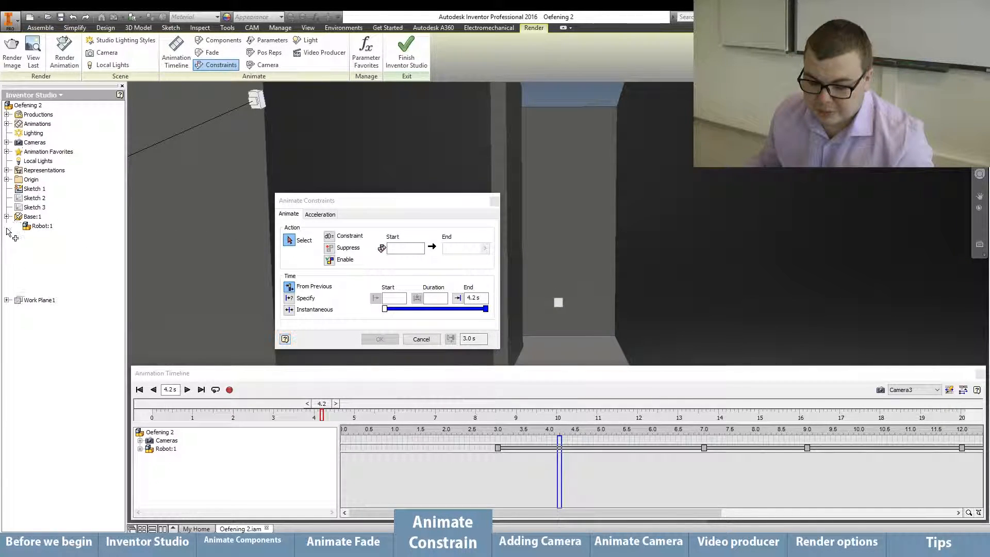
click(17, 253)
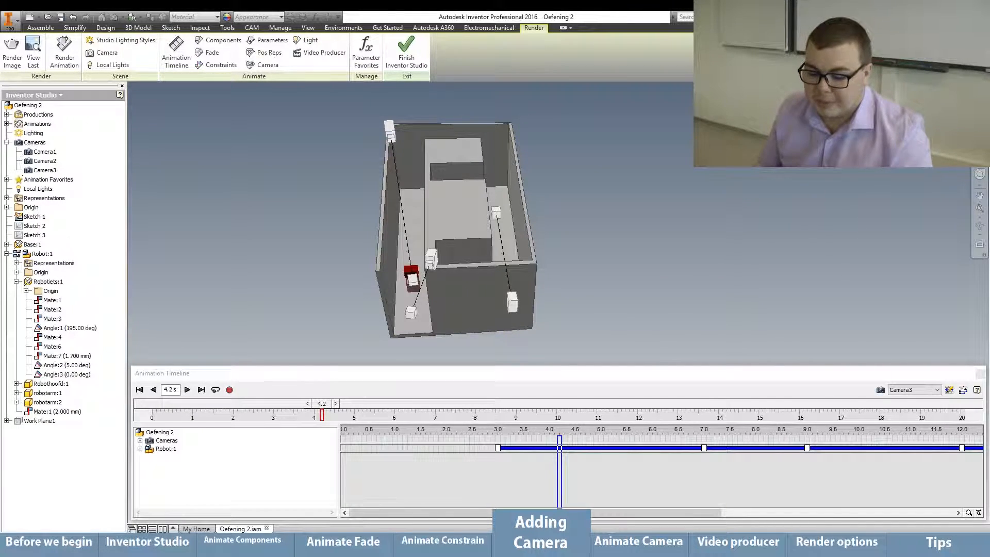
- Add a camera targeting the robot and positioned on the far end wall, and narrow its zoom angle
click(107, 53)
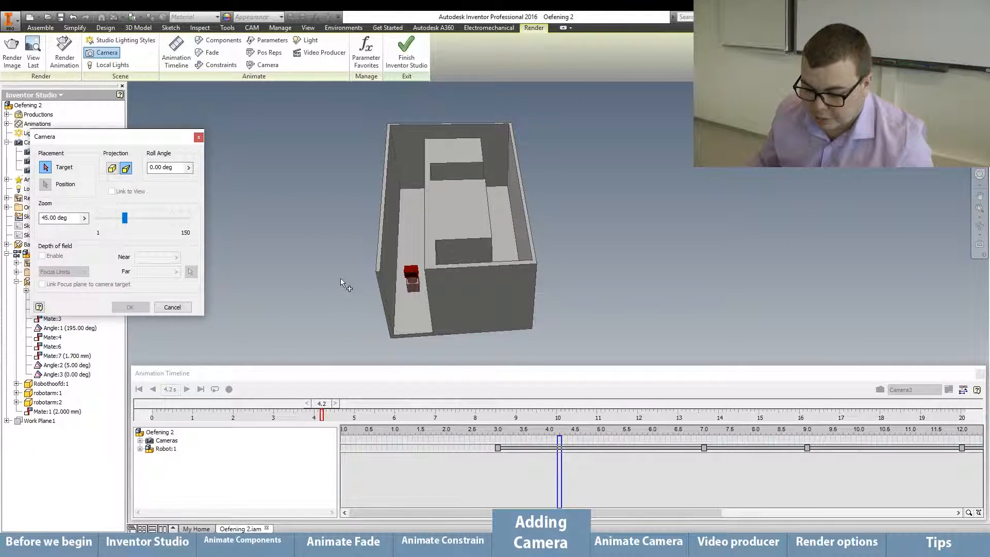
click(412, 274)
click(411, 279)
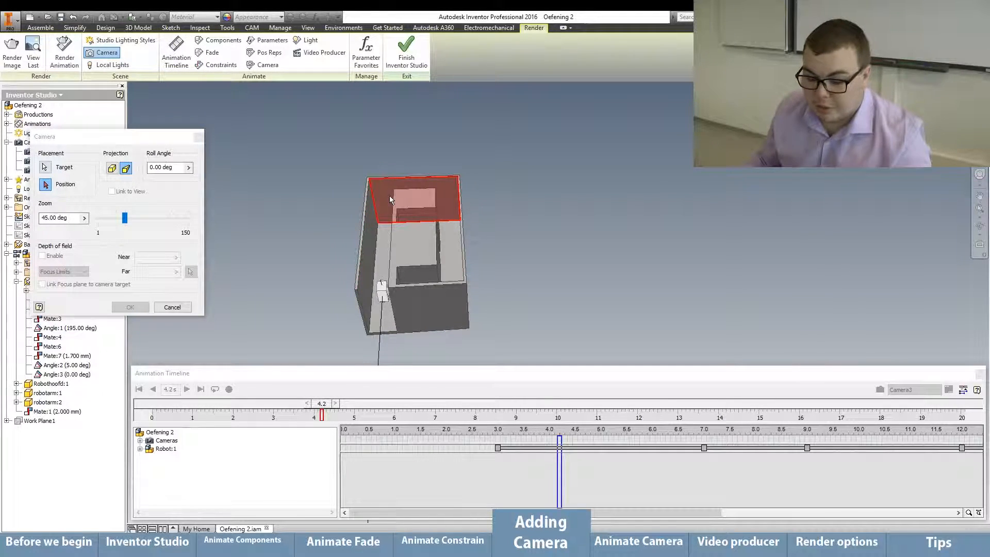
click(380, 193)
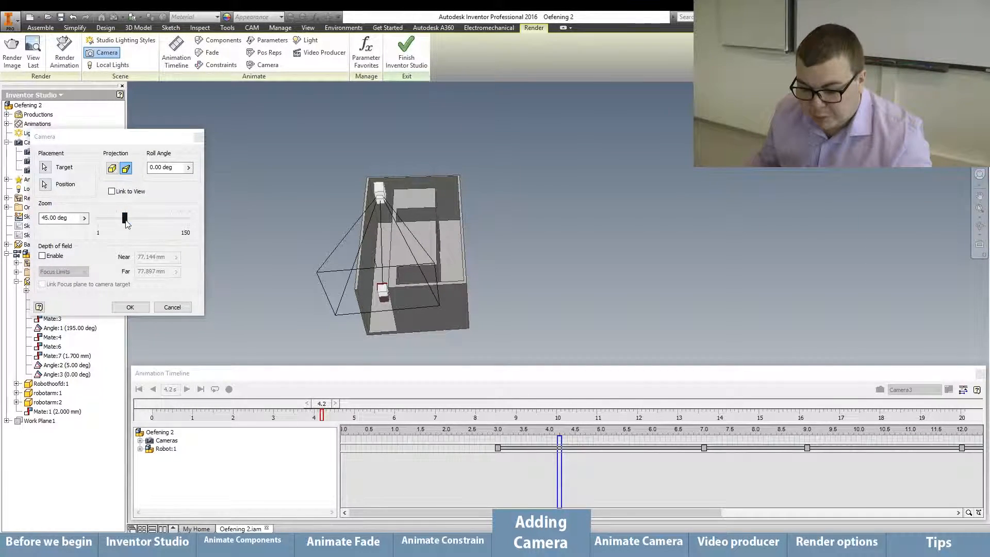
drag(125, 220, 110, 218)
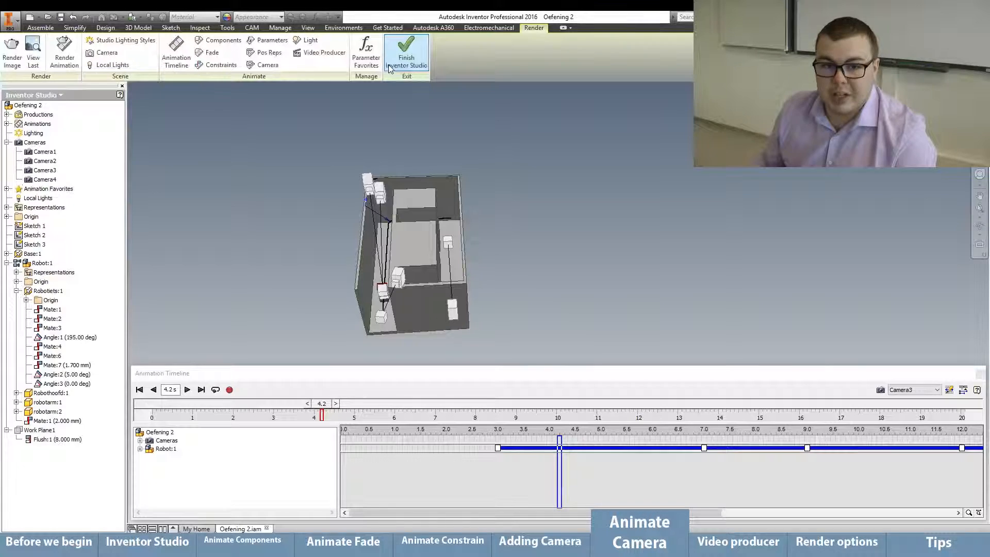
- Start a camera animation, inspect the drawn path and cameras around the base, and keep Camera1 as the animated camera
click(268, 65)
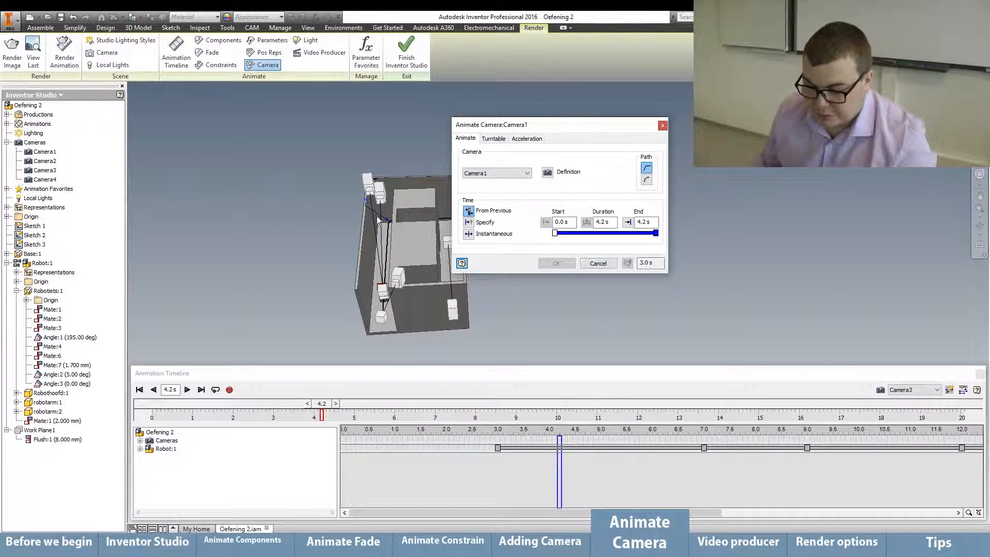
scroll(378, 172, up, 5)
scroll(360, 200, up, 3)
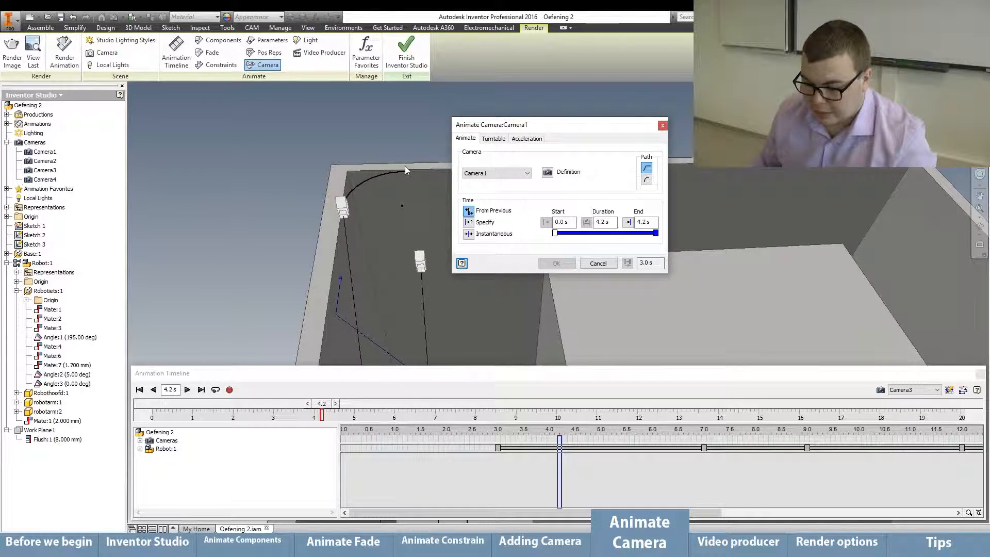
scroll(401, 166, down, 5)
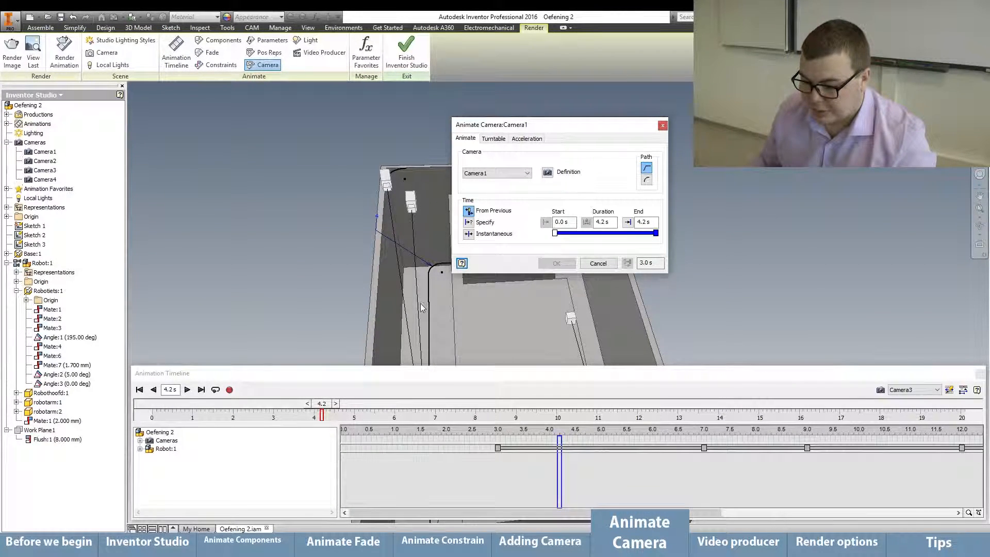
scroll(394, 150, down, 3)
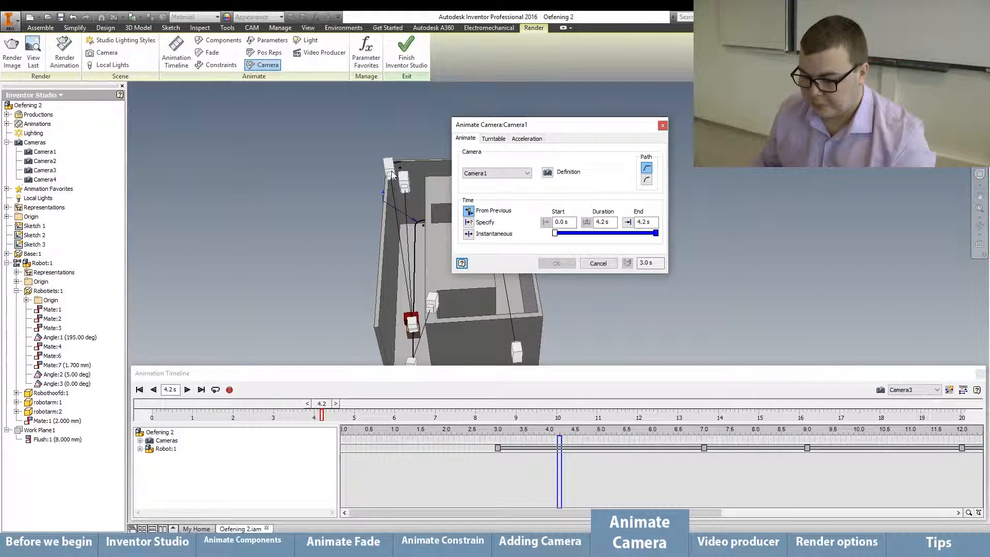
click(497, 171)
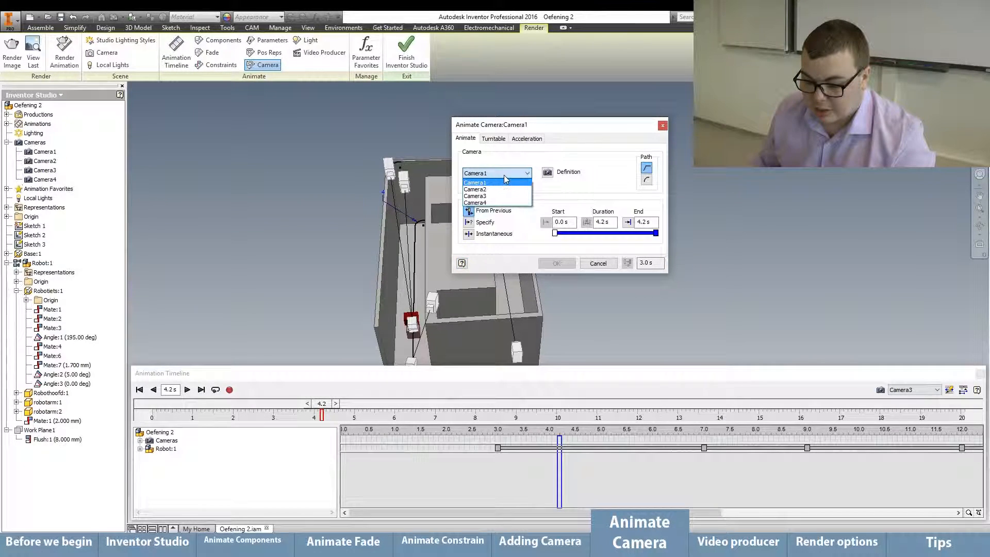
click(520, 155)
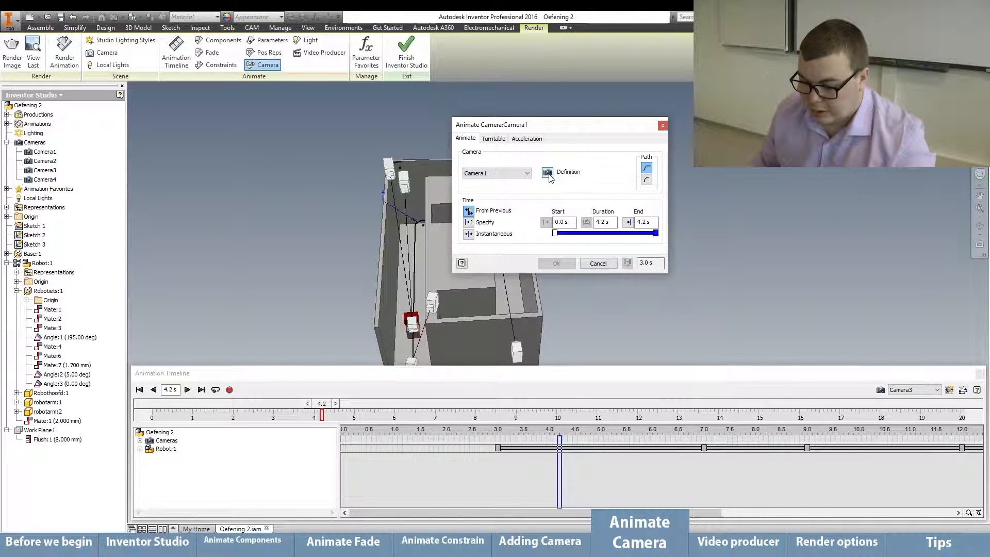
- Accept Camera1's definition with floating target and floating position, and switch the camera animation's path style
click(548, 173)
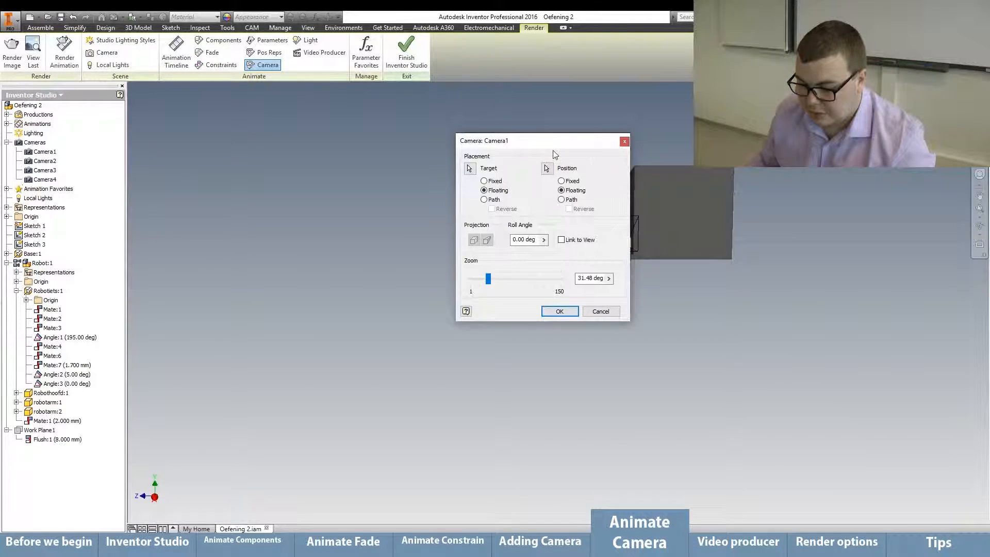
drag(546, 144, 416, 140)
shift+middle_drag(598, 149, 610, 206)
scroll(619, 330, down, 2)
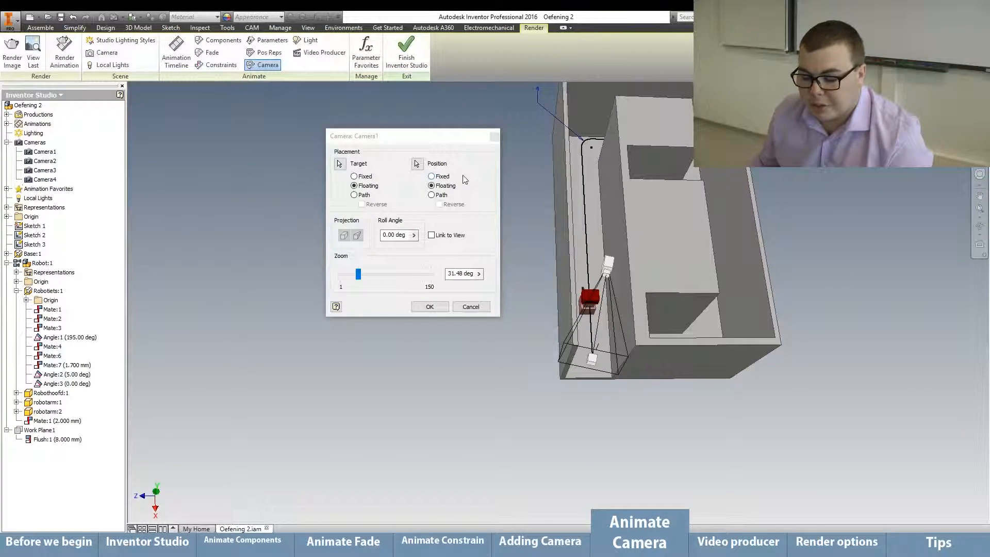
click(430, 307)
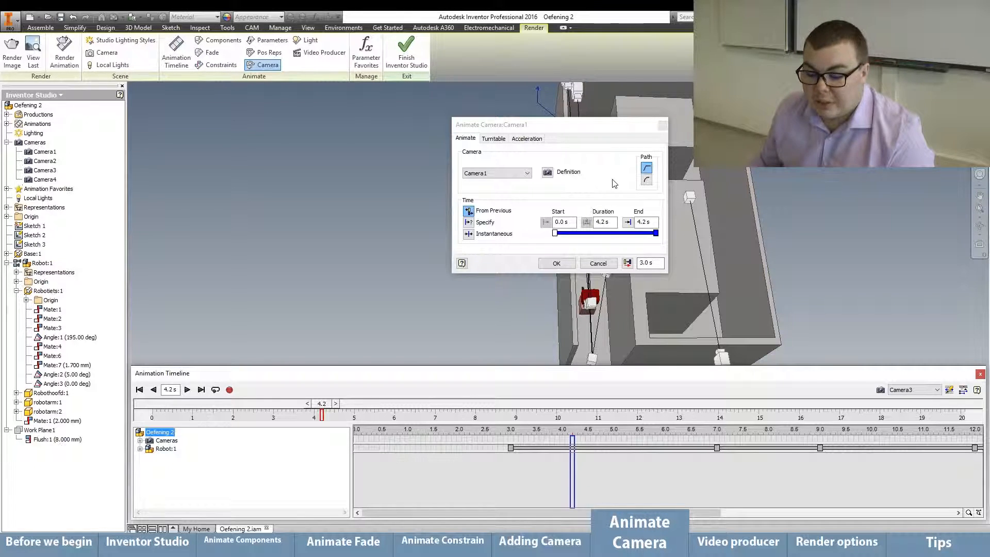
click(648, 180)
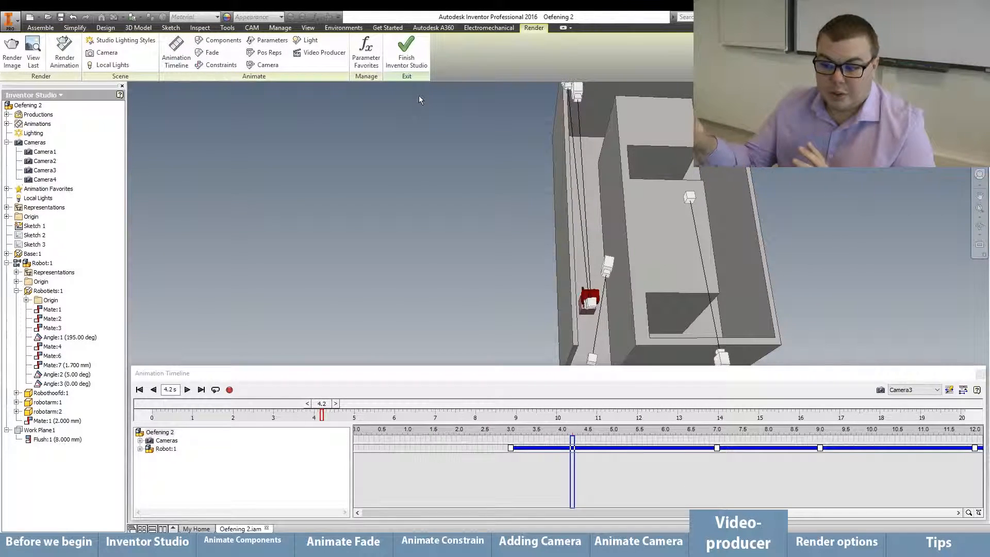
- Open the Video Producer for Production1 and widen its window to examine the sequence of camera shots
click(325, 54)
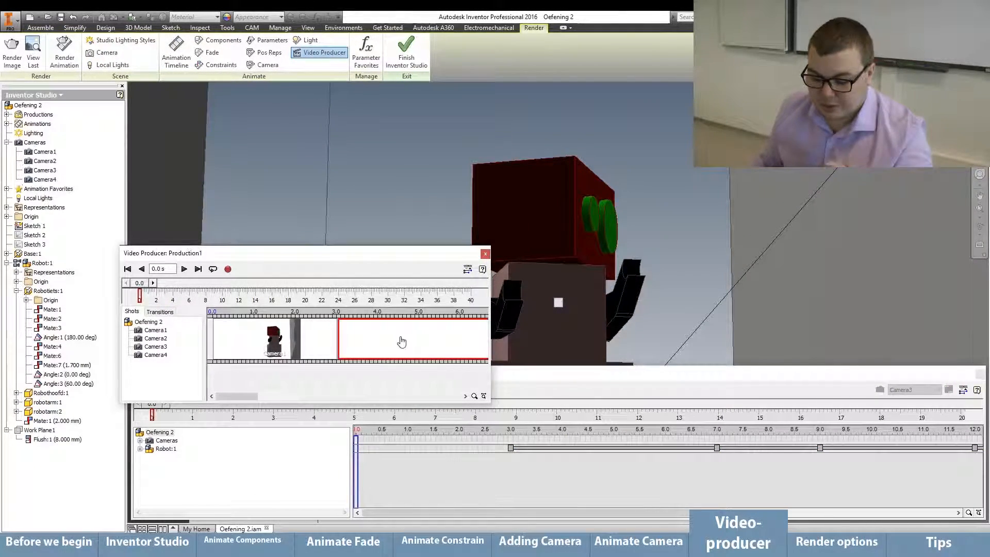
drag(490, 298, 884, 298)
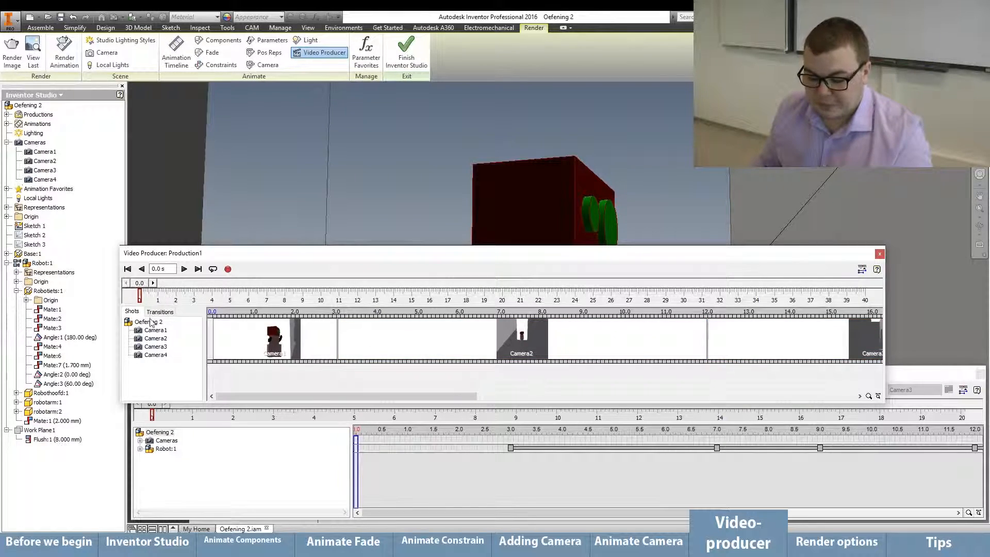
mouse_move(164, 334)
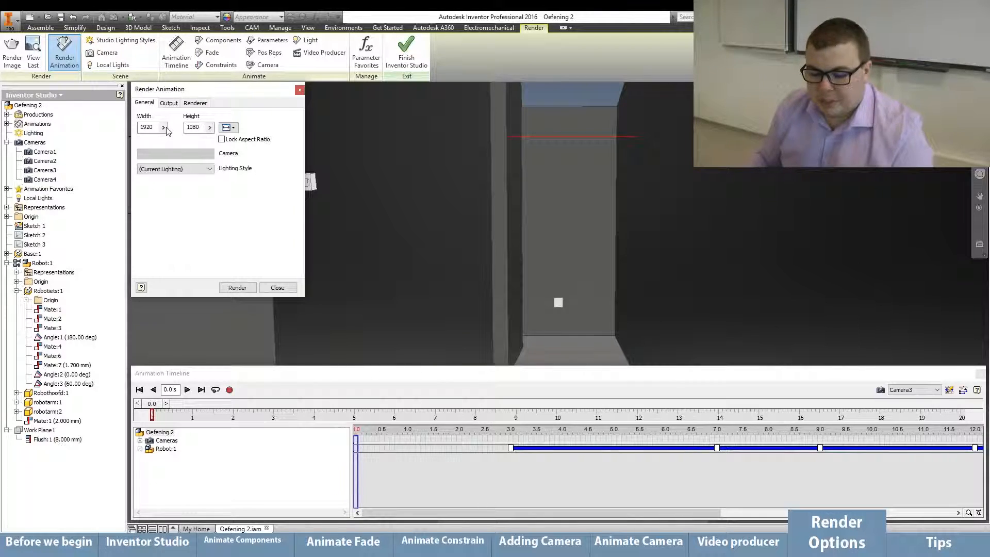
- Lock the aspect ratio of the animation render and set its width to 1200
drag(158, 127, 139, 127)
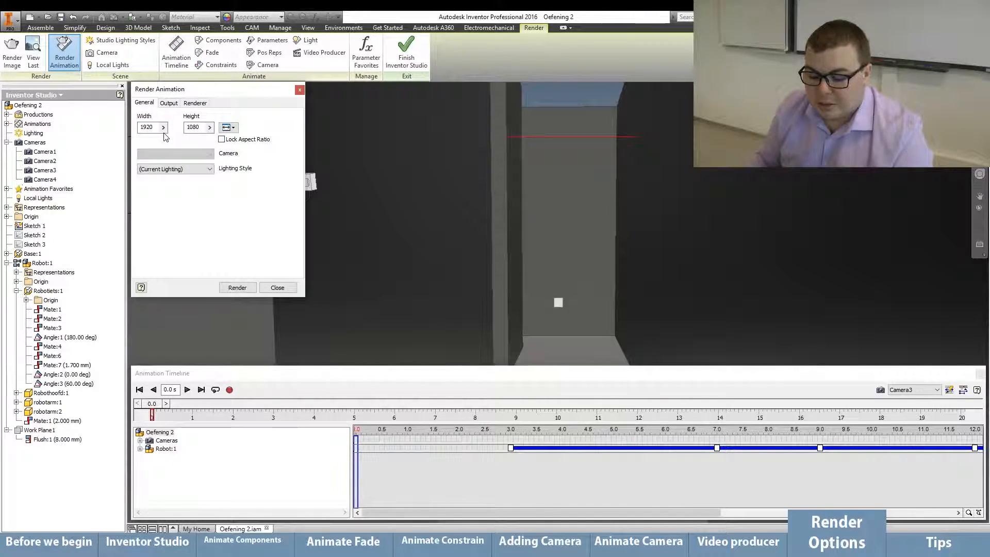
click(221, 140)
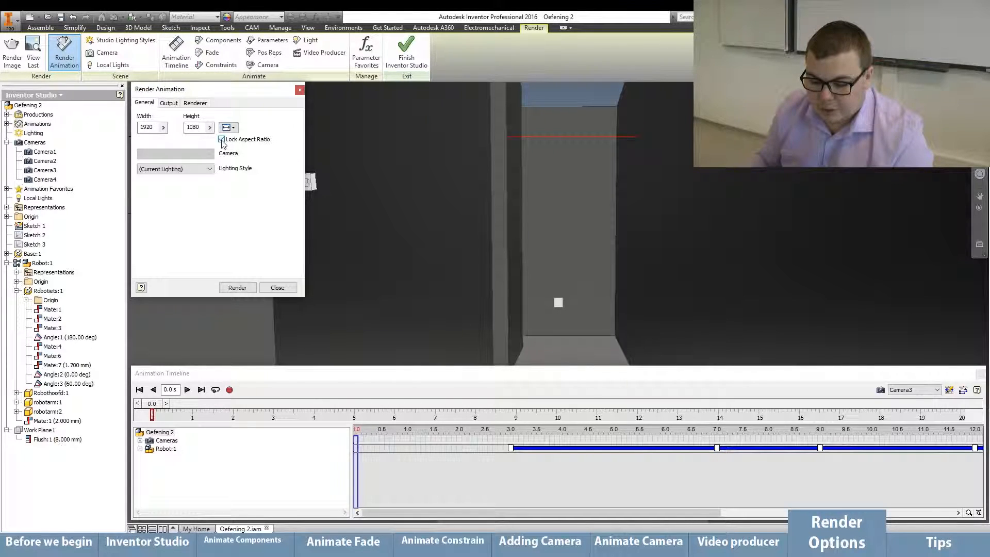
double_click(155, 127)
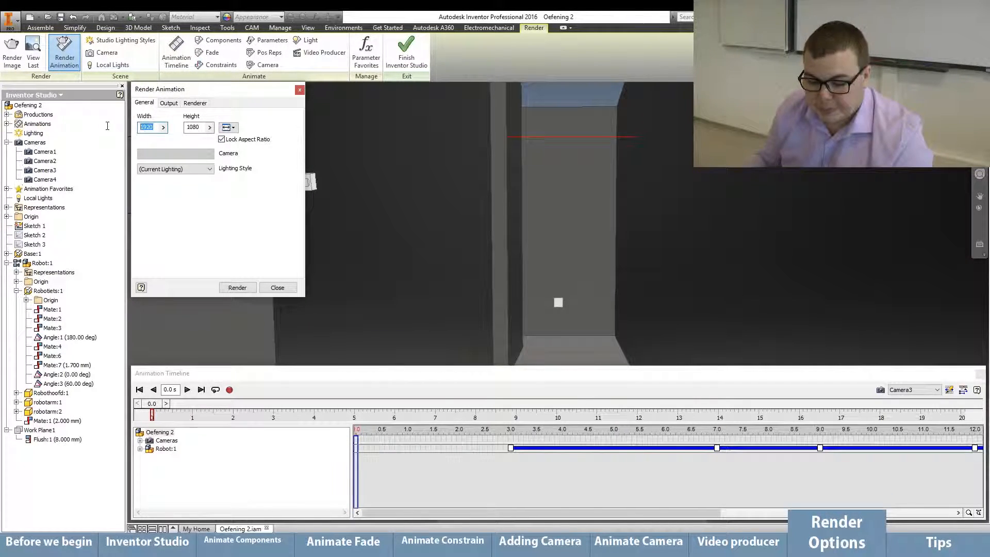
text(1200)
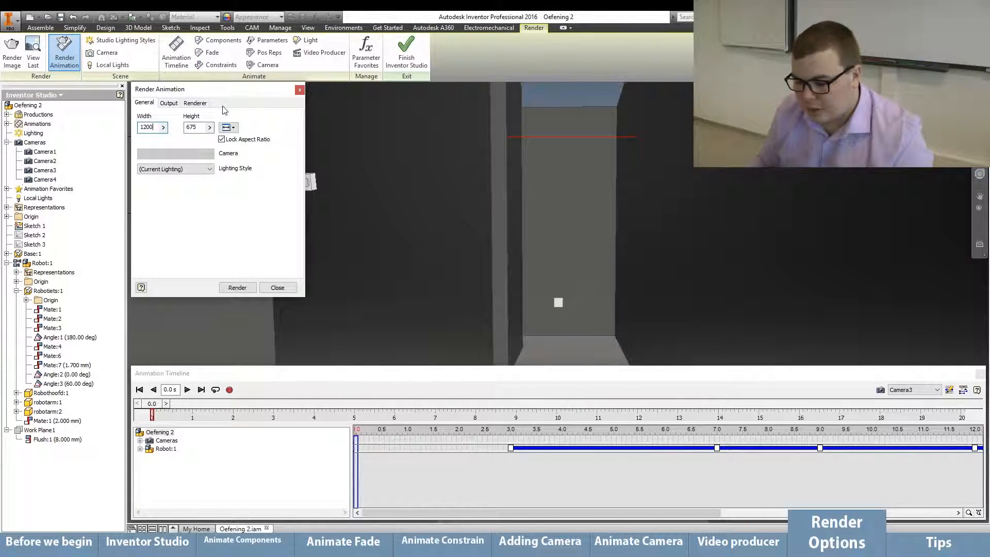
- Review the animation render's output settings, total render time and lighting and material accuracy modes
click(170, 103)
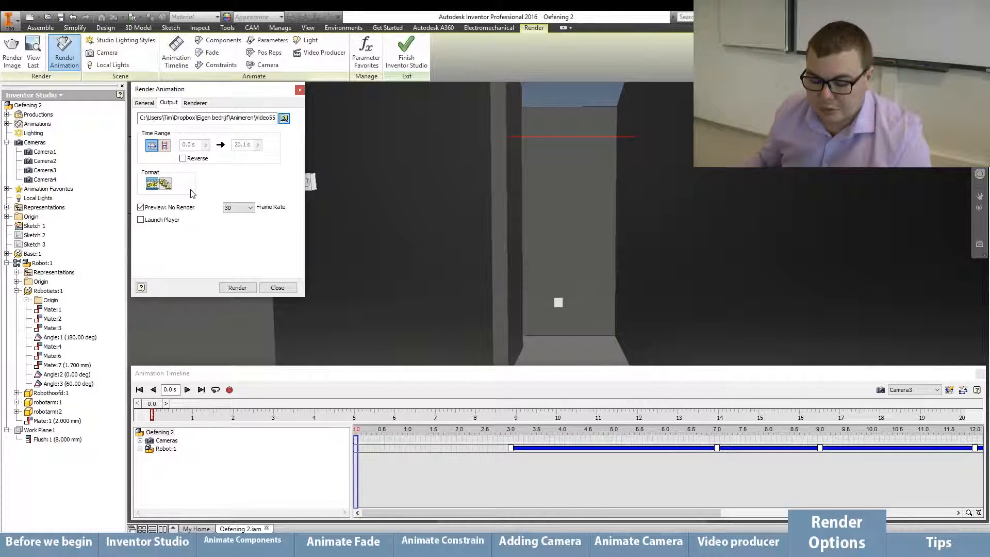
click(197, 106)
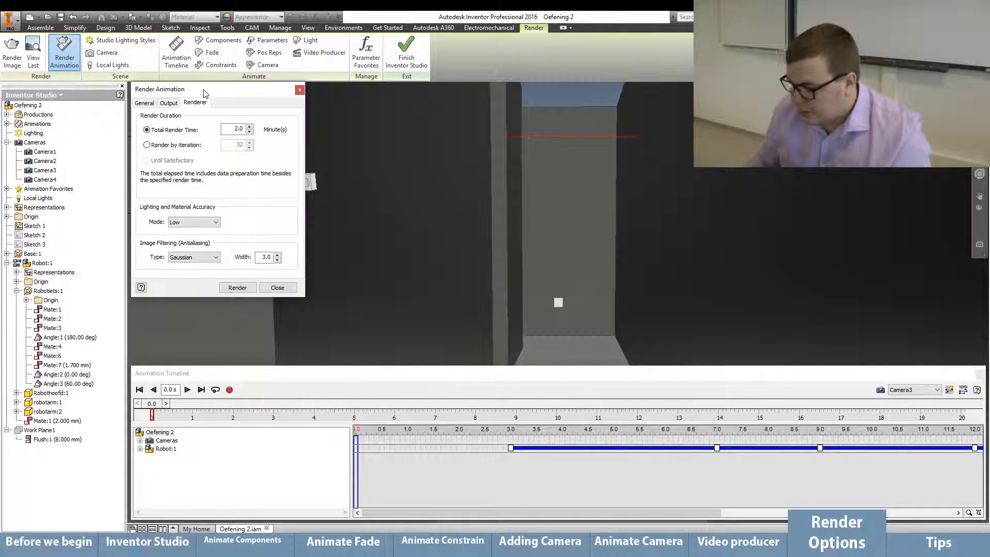
double_click(237, 128)
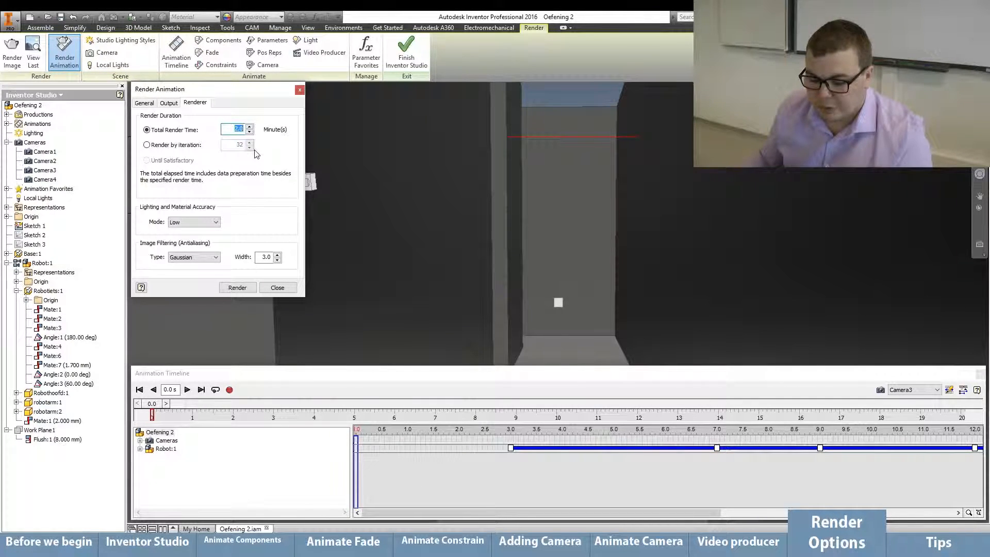
click(210, 224)
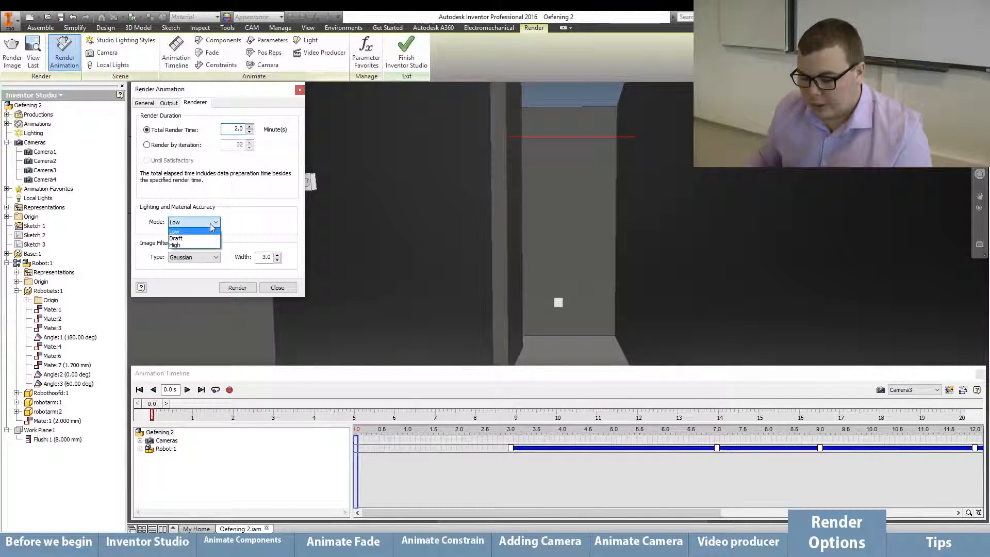
click(255, 218)
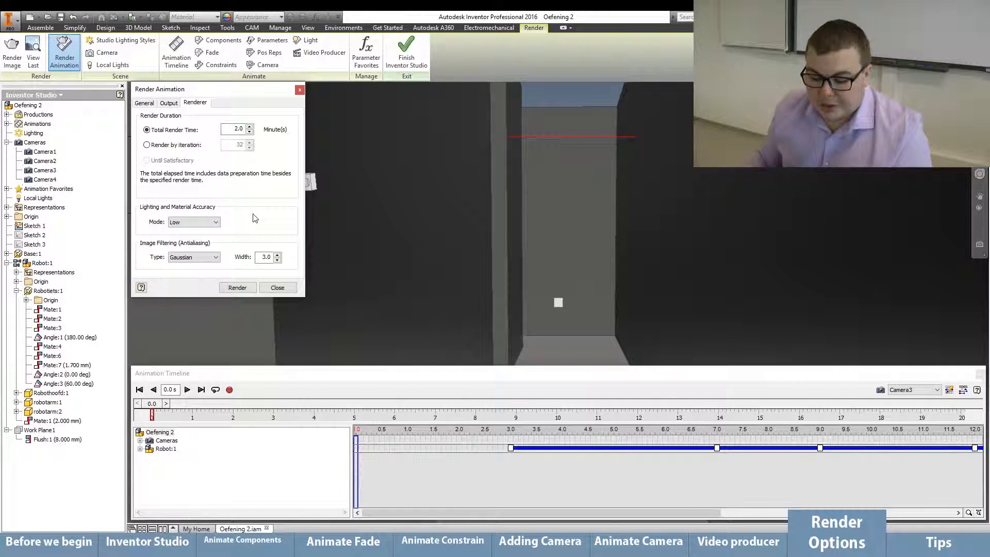